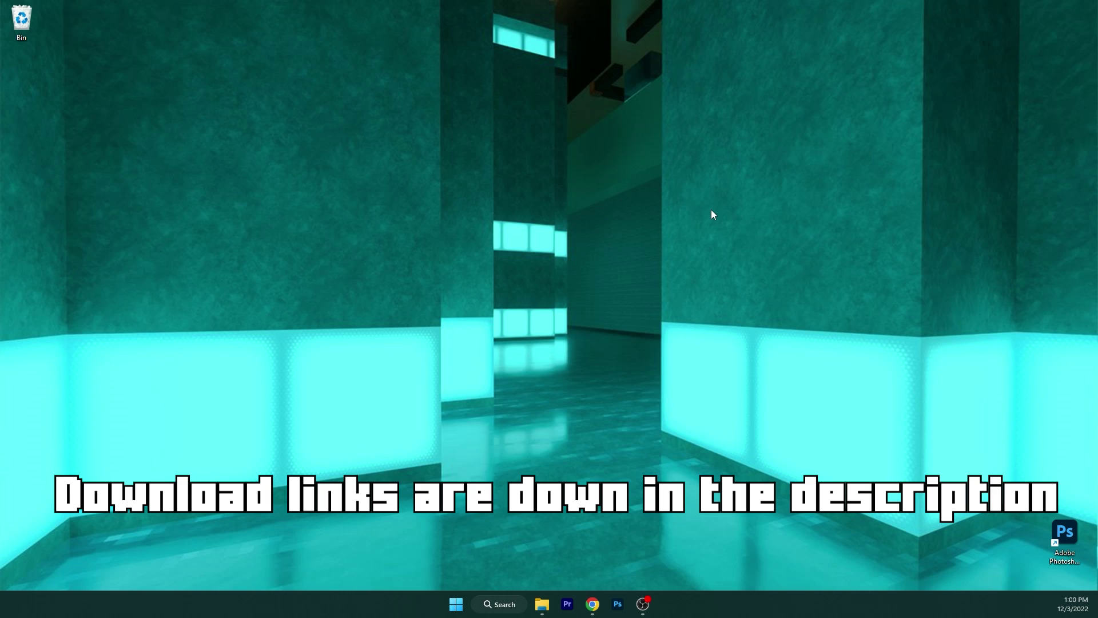
Step: Launch the Minecraft Launcher by searching for Minecraft in Windows
{"action": "left_click", "coordinate": [500, 605]}
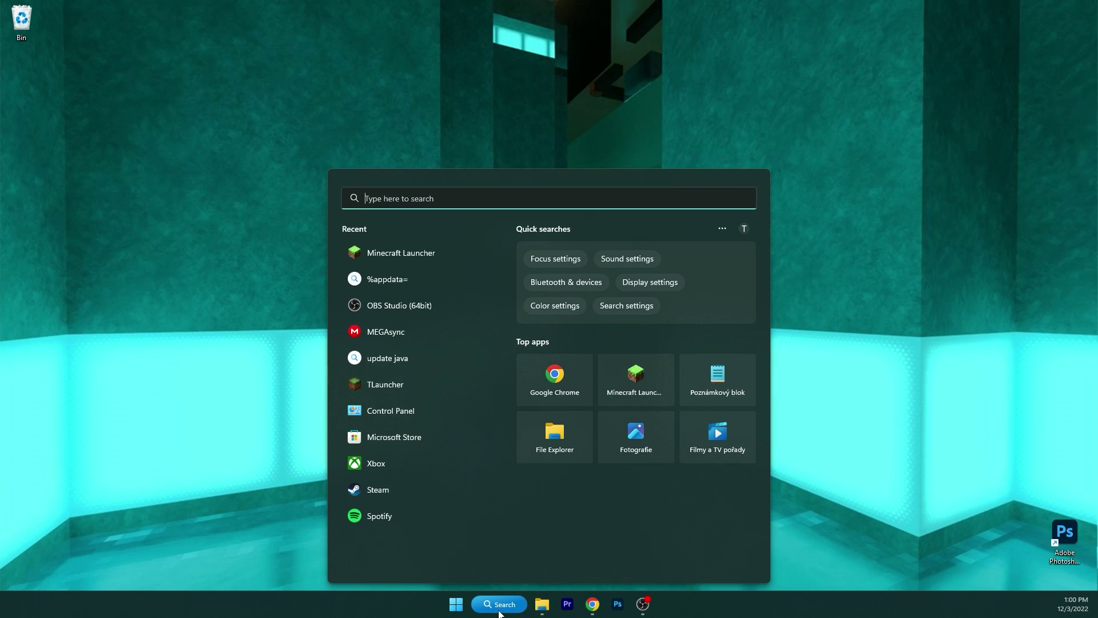
{"action": "type", "text": "Minecraft"}
{"action": "key", "text": "Return"}
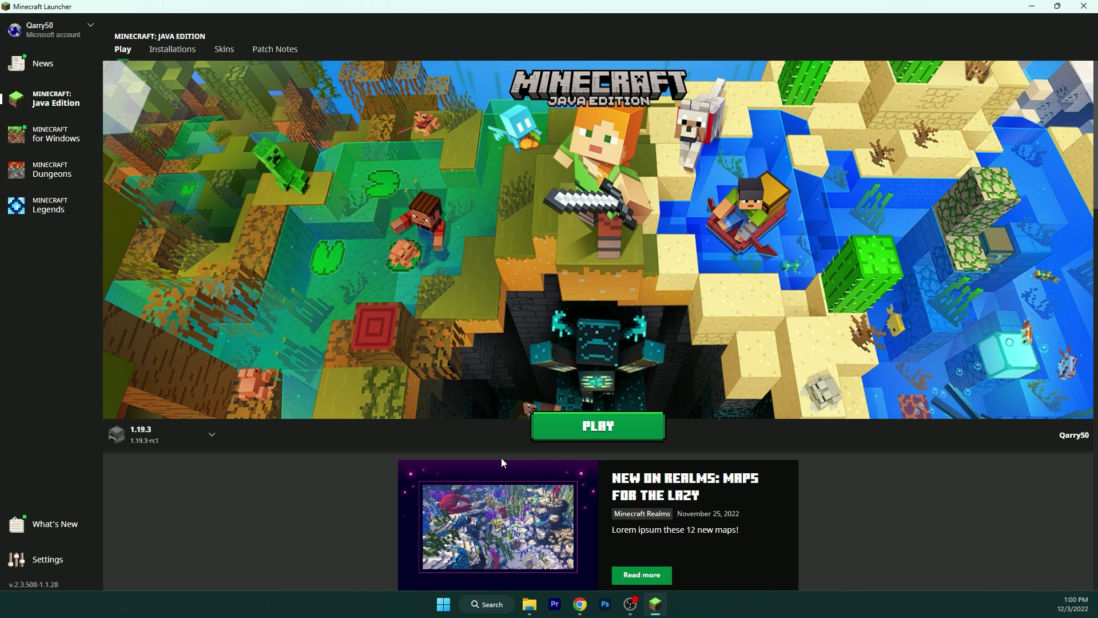
Step: Edit the 1.19.3 installation so its JVM arguments allocate 8 GB of memory (-Xmx8G), and save it
{"action": "left_click", "coordinate": [190, 52]}
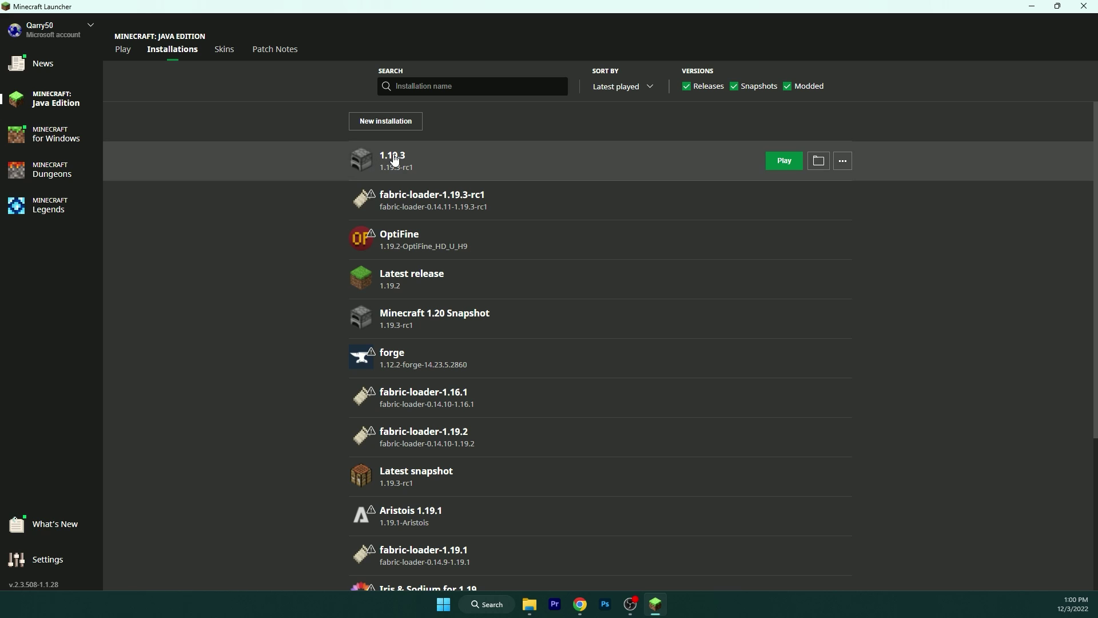
{"action": "left_click", "coordinate": [842, 161]}
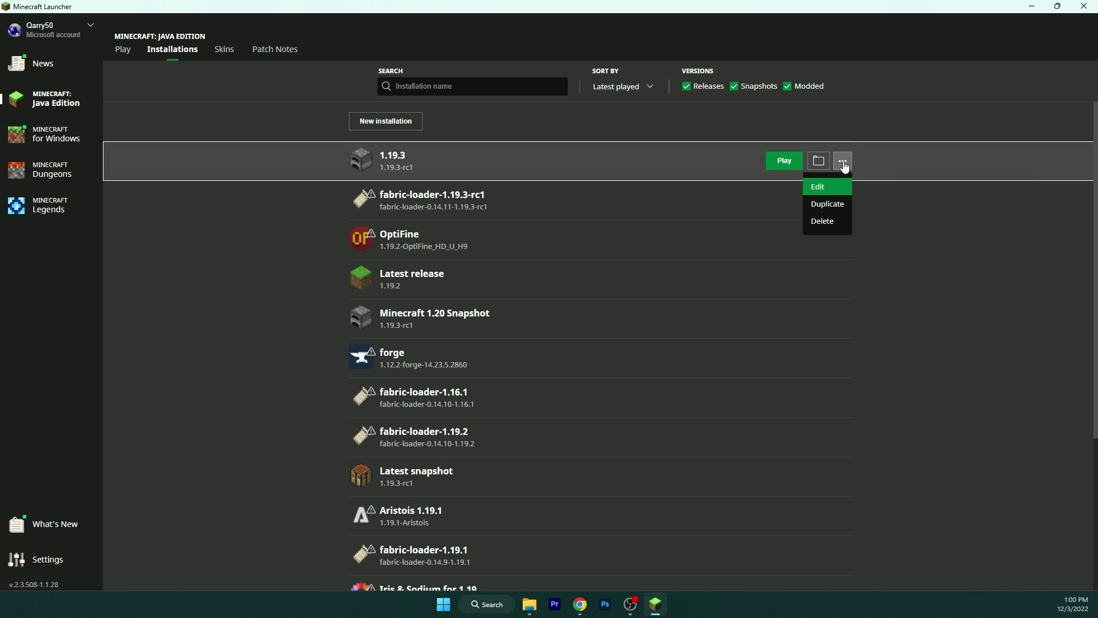
{"action": "left_click", "coordinate": [819, 186]}
{"action": "left_click", "coordinate": [629, 293]}
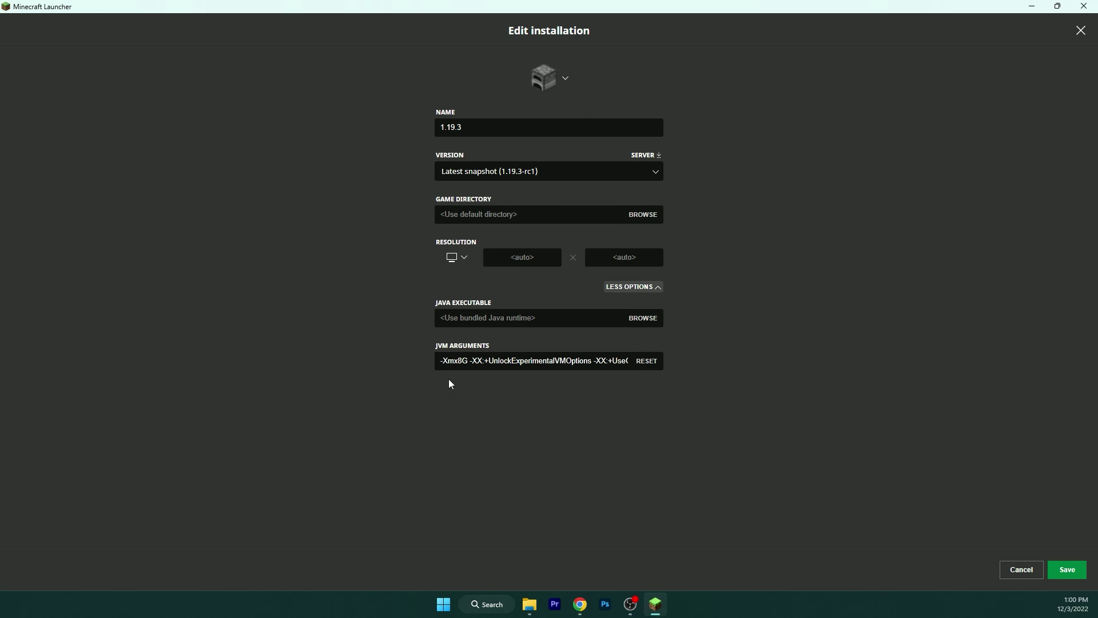
{"action": "left_click", "coordinate": [487, 361]}
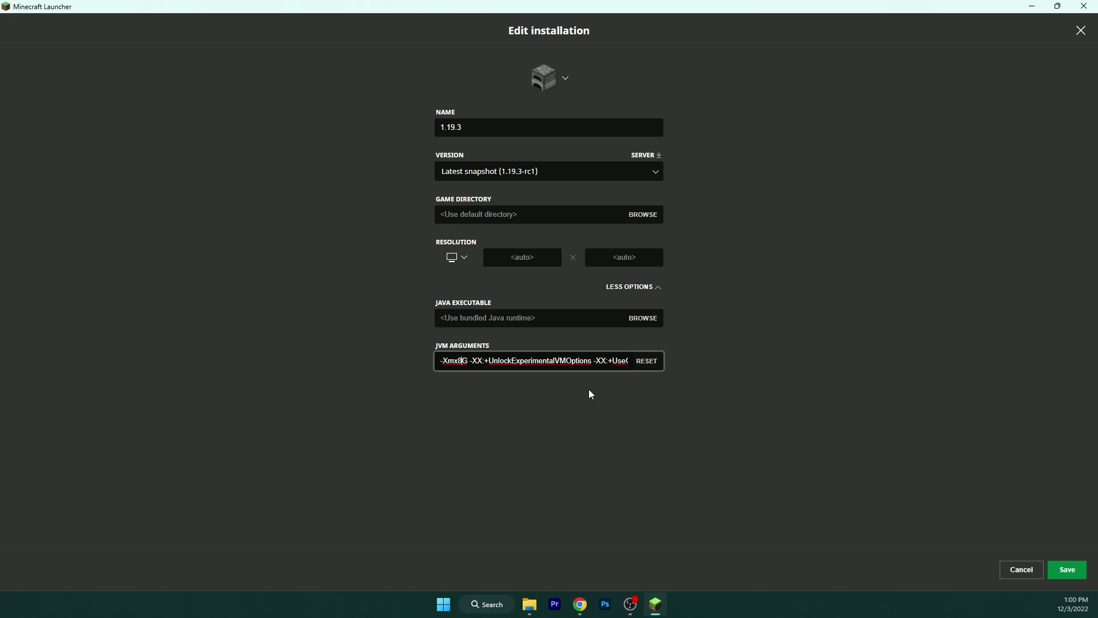
{"action": "key", "text": "BackSpace"}
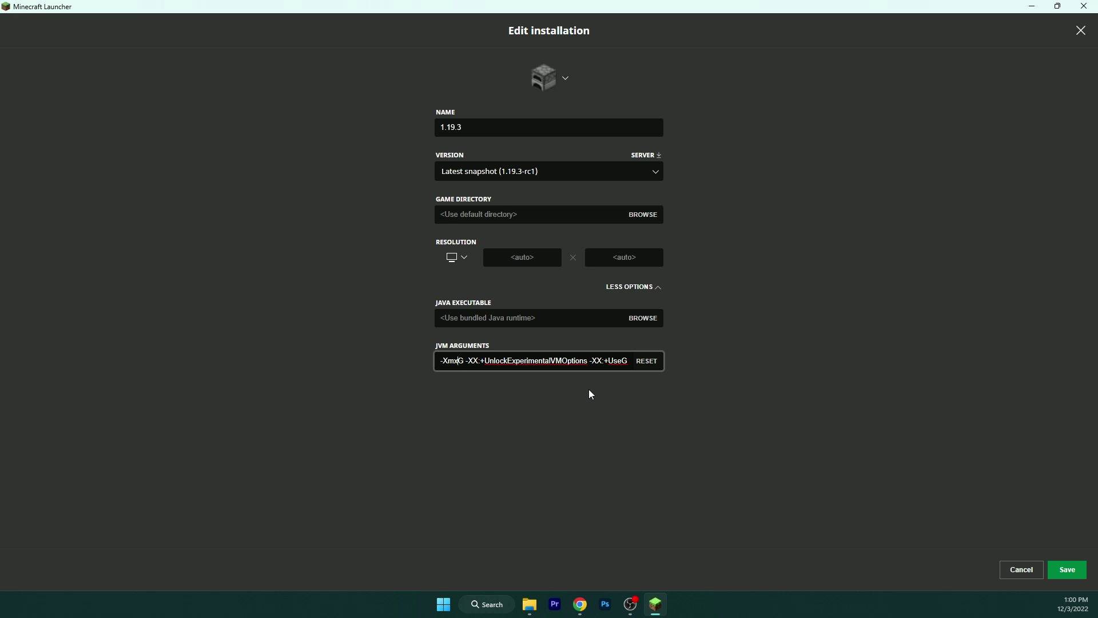
{"action": "type", "text": "8"}
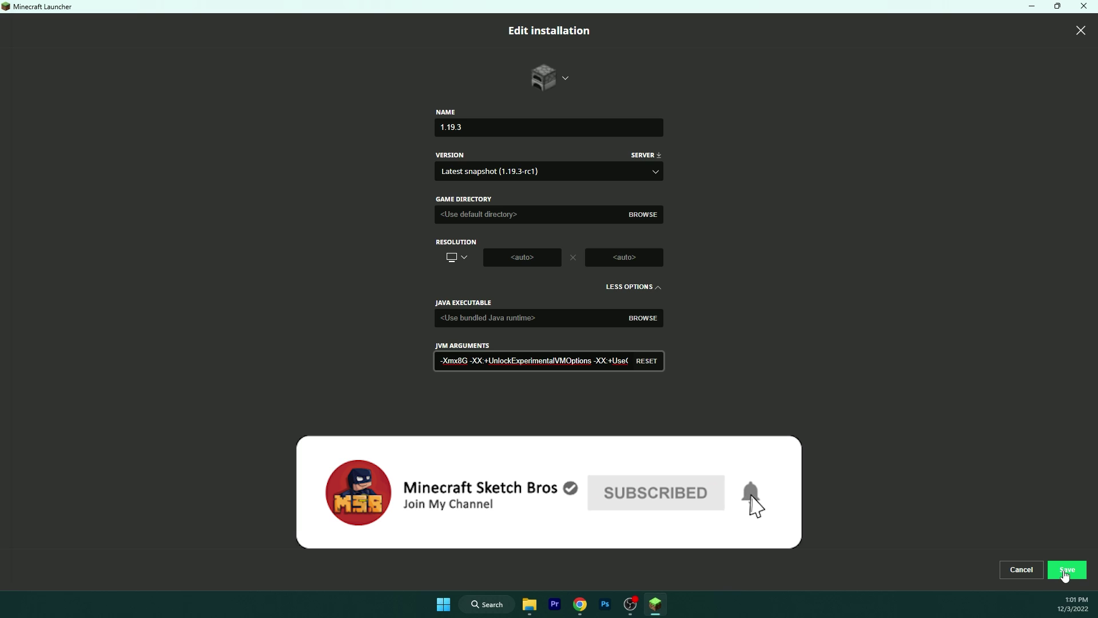
{"action": "left_click", "coordinate": [1066, 572]}
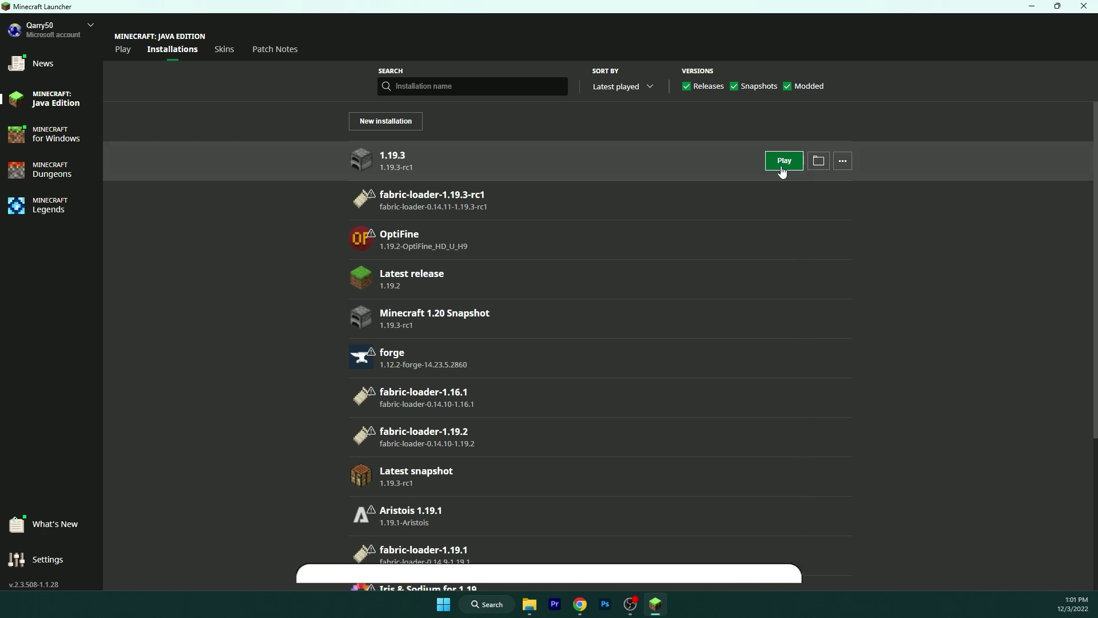
Step: Start the game with the 1.19.3 installation and load the first singleplayer world
{"action": "left_click", "coordinate": [782, 168]}
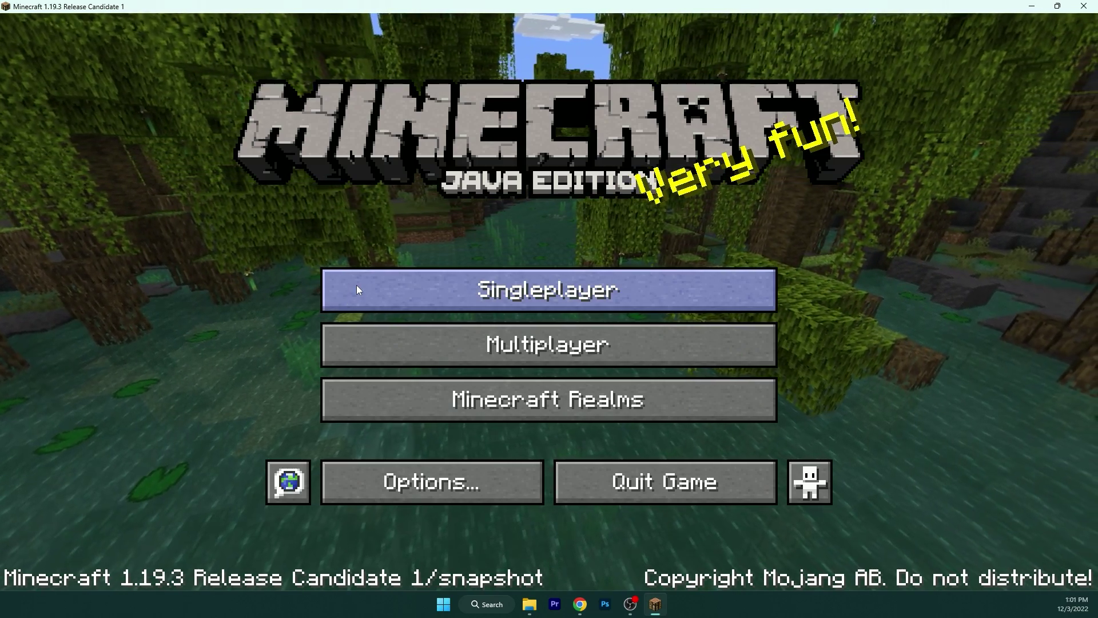
{"action": "left_click", "coordinate": [357, 290]}
{"action": "double_click", "coordinate": [403, 192]}
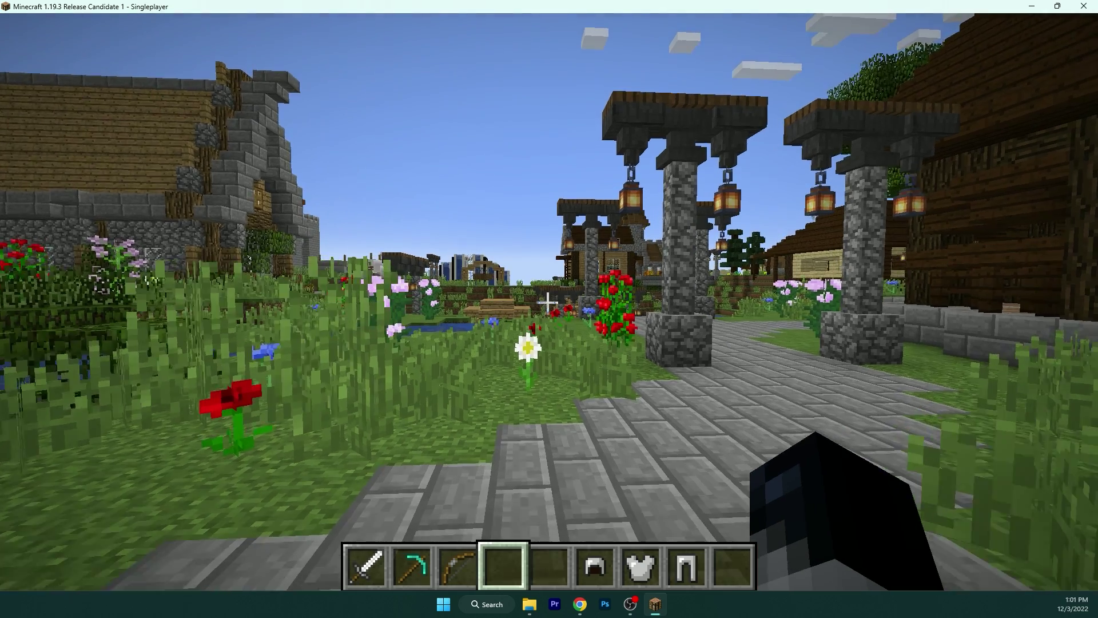
Step: Pause the game and review the skin customisation settings in the options
{"action": "key", "text": "Escape"}
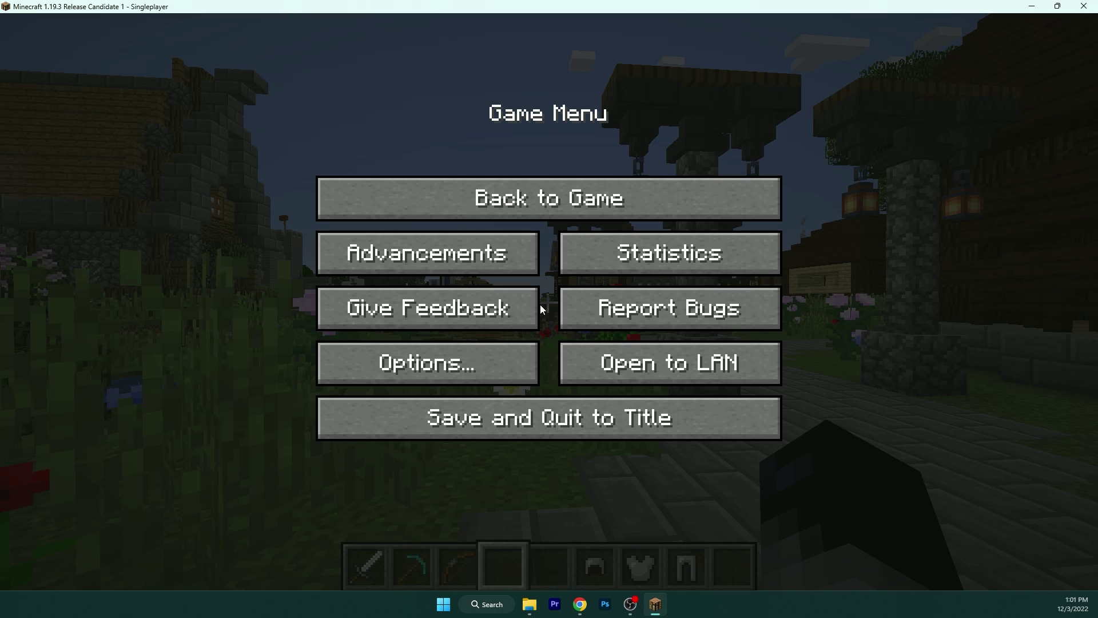
{"action": "left_click", "coordinate": [480, 200]}
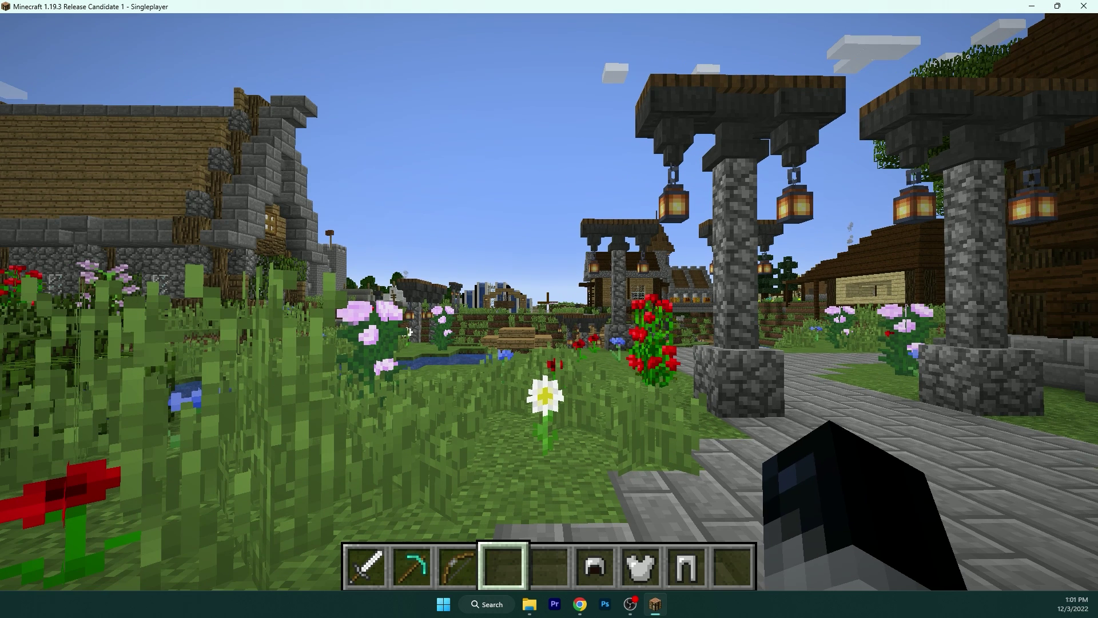
{"action": "key", "text": "Escape"}
{"action": "left_click", "coordinate": [428, 367]}
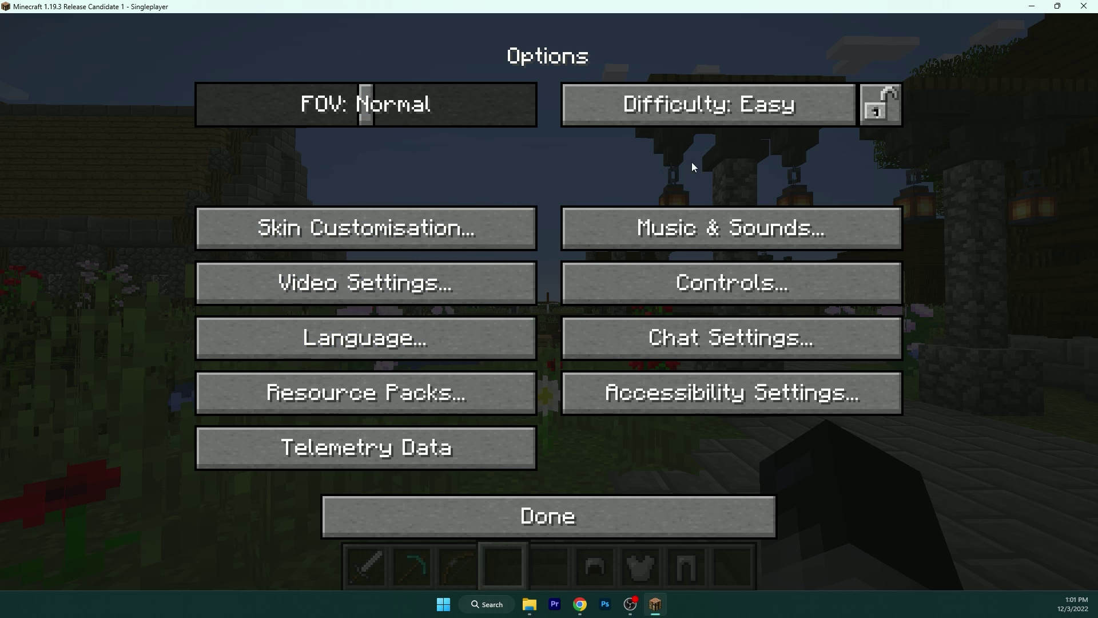
{"action": "left_click", "coordinate": [414, 239]}
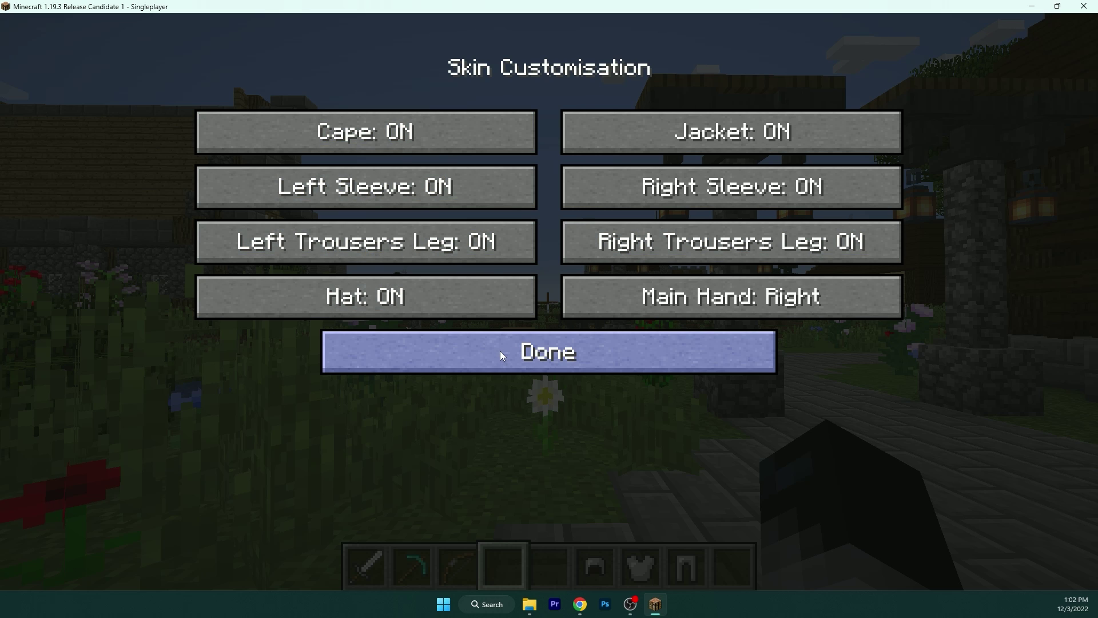
{"action": "left_click", "coordinate": [517, 354]}
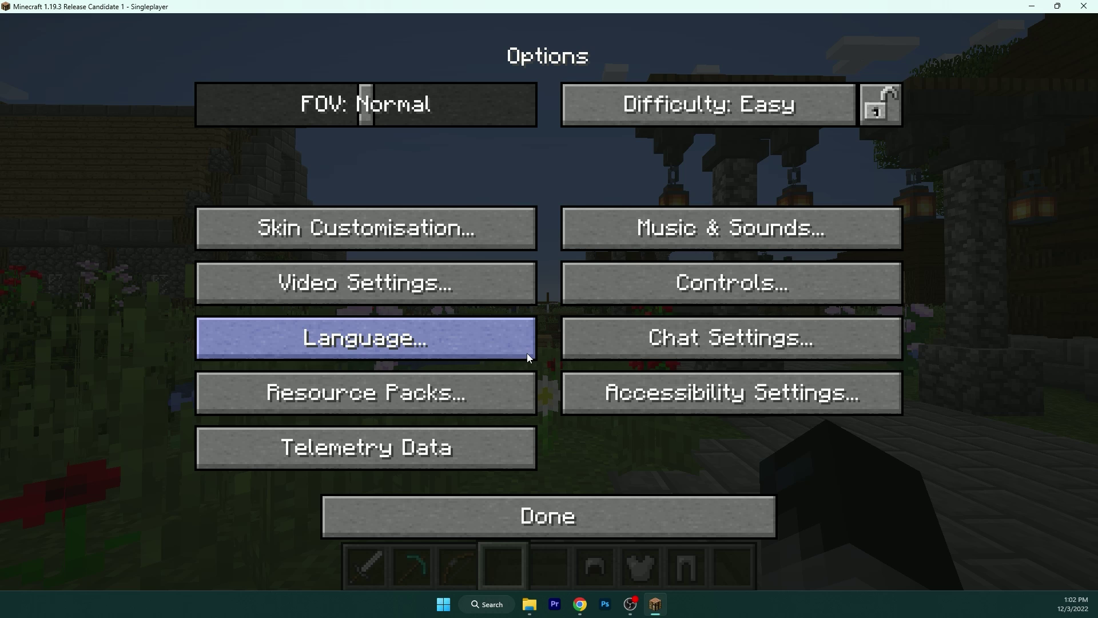
Step: In the video settings, turn Biome Blend off and set Graphics to Fast
{"action": "left_click", "coordinate": [335, 286]}
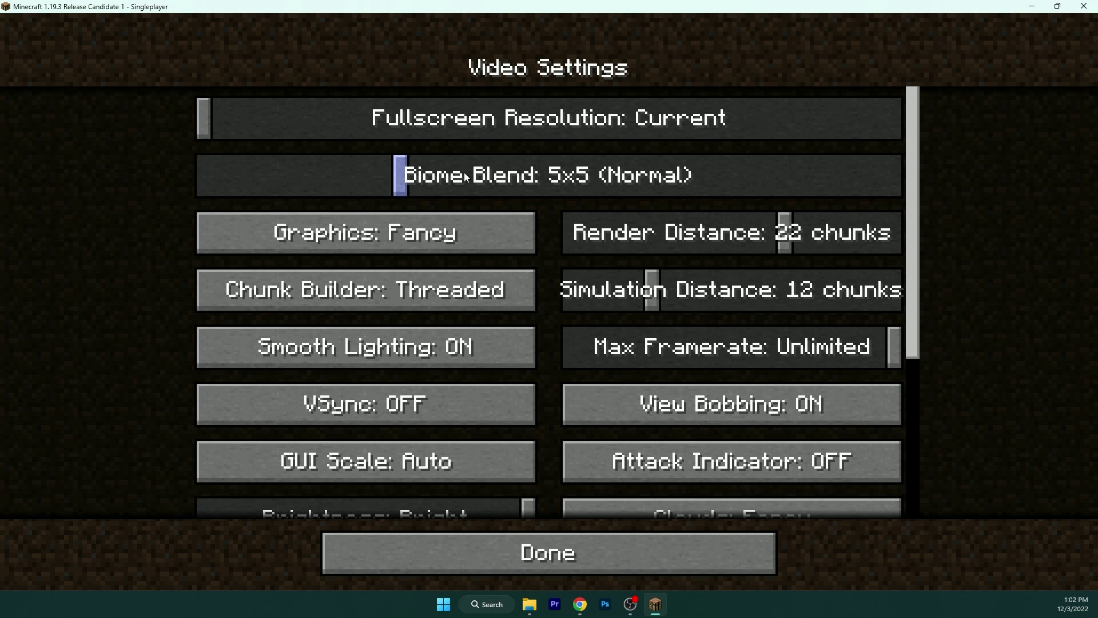
{"action": "left_click_drag", "start_coordinate": [237, 179], "coordinate": [206, 182]}
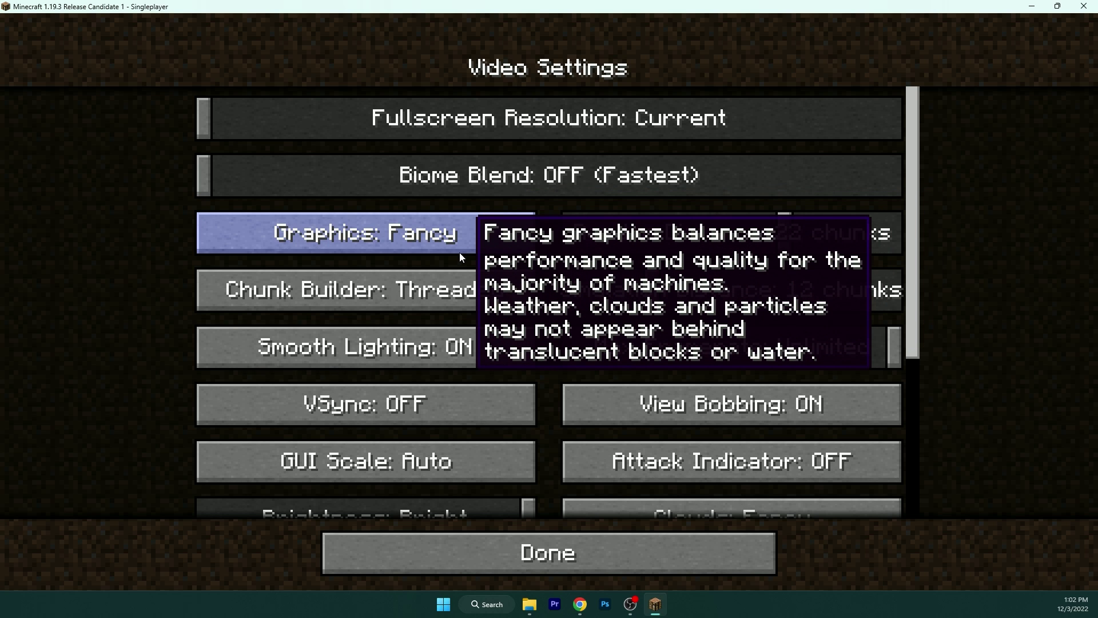
{"action": "left_click", "coordinate": [461, 245]}
{"action": "left_click", "coordinate": [469, 243]}
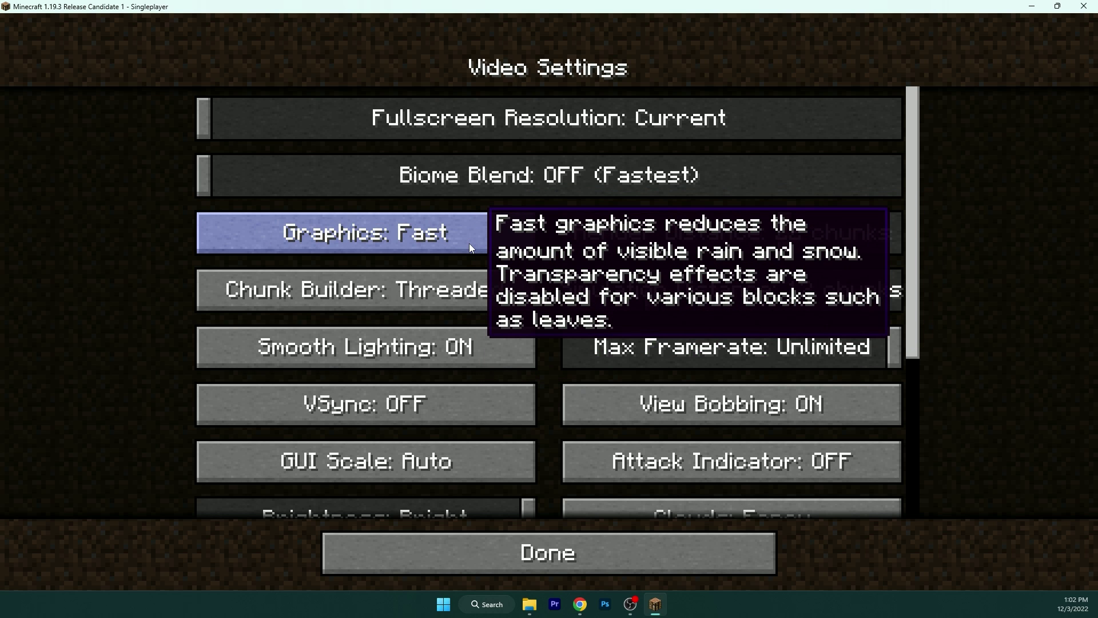
{"action": "left_click", "coordinate": [469, 243]}
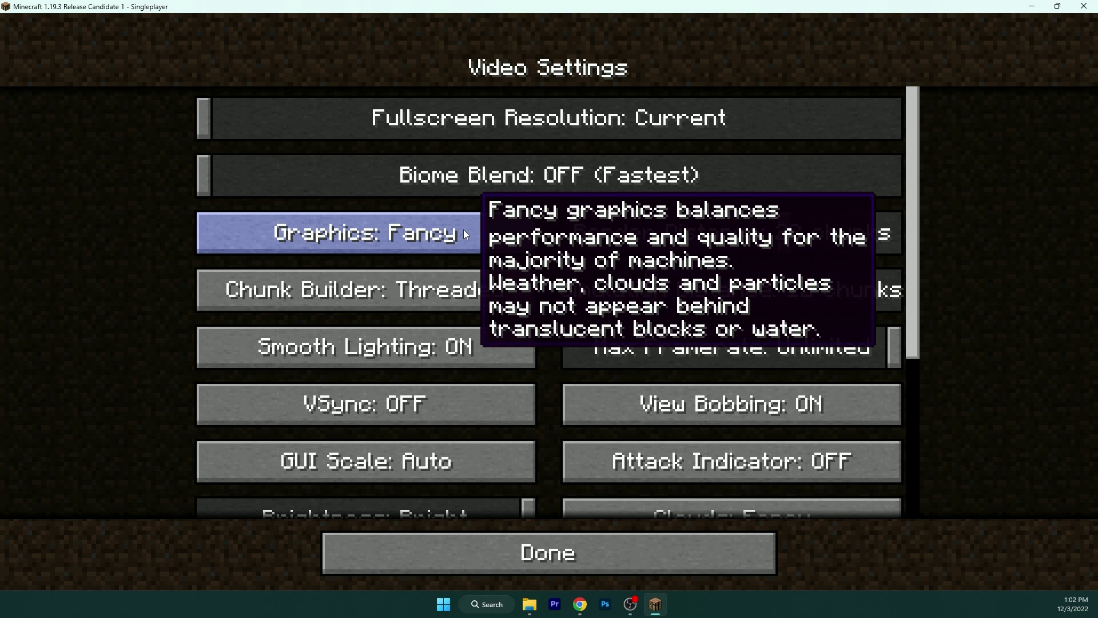
{"action": "left_click", "coordinate": [463, 229]}
{"action": "left_click", "coordinate": [462, 228]}
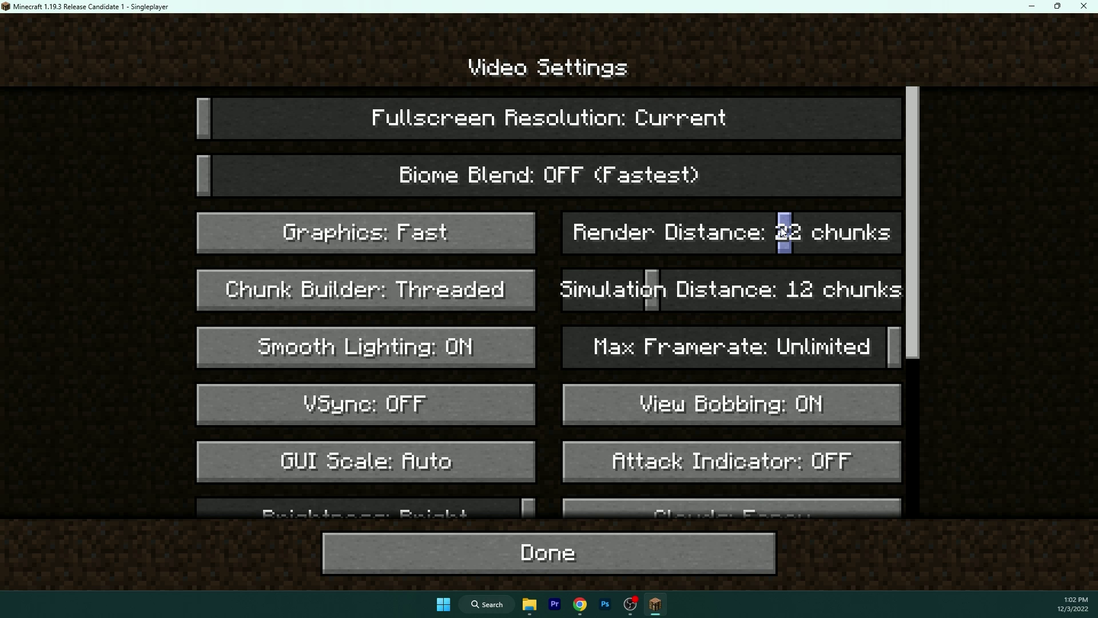
Step: Set the render distance to 6 chunks and the simulation distance to 5 chunks, and resume the game
{"action": "left_click_drag", "start_coordinate": [783, 232], "coordinate": [623, 241]}
{"action": "left_click_drag", "start_coordinate": [652, 292], "coordinate": [574, 295]}
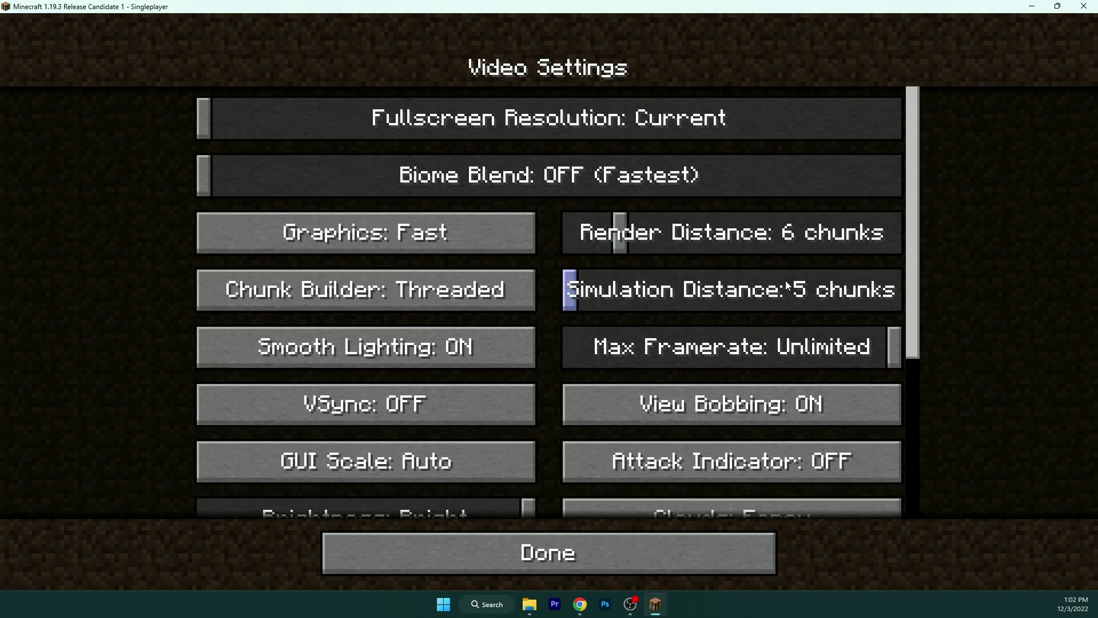
{"action": "left_click", "coordinate": [606, 558]}
{"action": "left_click", "coordinate": [584, 520]}
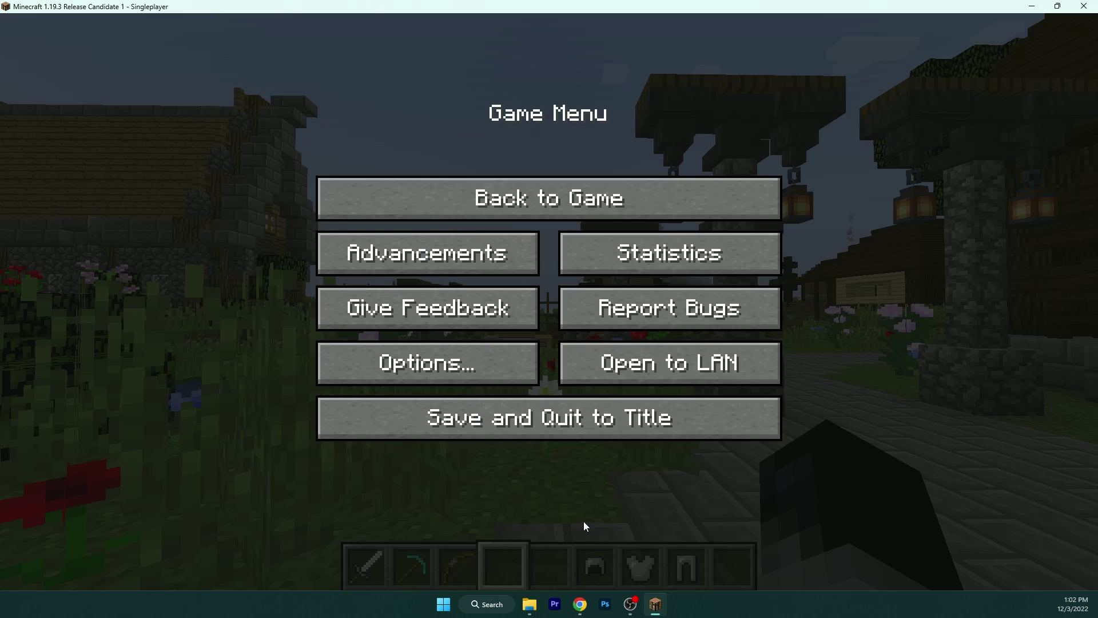
{"action": "left_click", "coordinate": [551, 196]}
{"action": "key", "text": "w"}
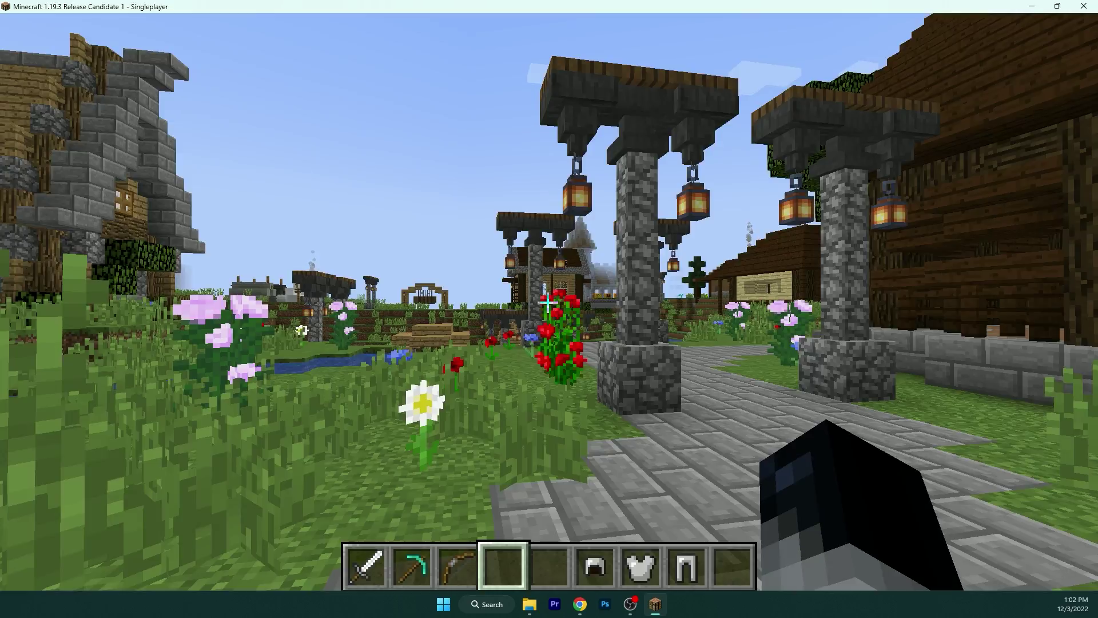
Step: Reopen the video settings from the paused game and set the Chunk Builder to Semi Blocking
{"action": "key", "text": "Escape"}
{"action": "left_click", "coordinate": [481, 352]}
{"action": "left_click", "coordinate": [363, 279]}
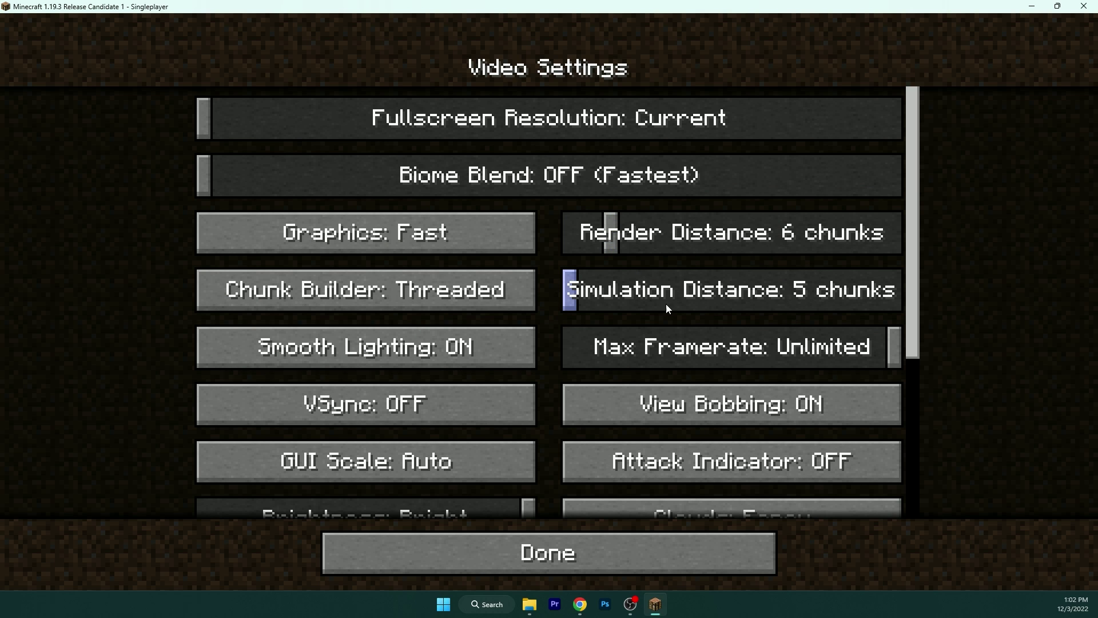
{"action": "left_click", "coordinate": [499, 293]}
{"action": "left_click", "coordinate": [508, 290]}
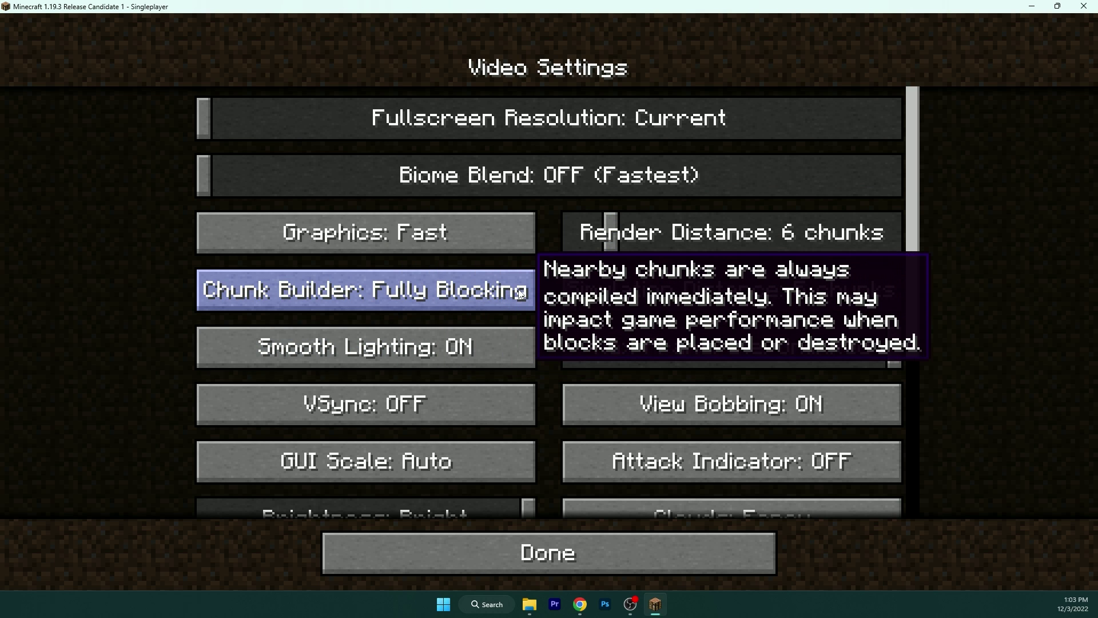
{"action": "left_click", "coordinate": [519, 290]}
{"action": "left_click", "coordinate": [515, 290]}
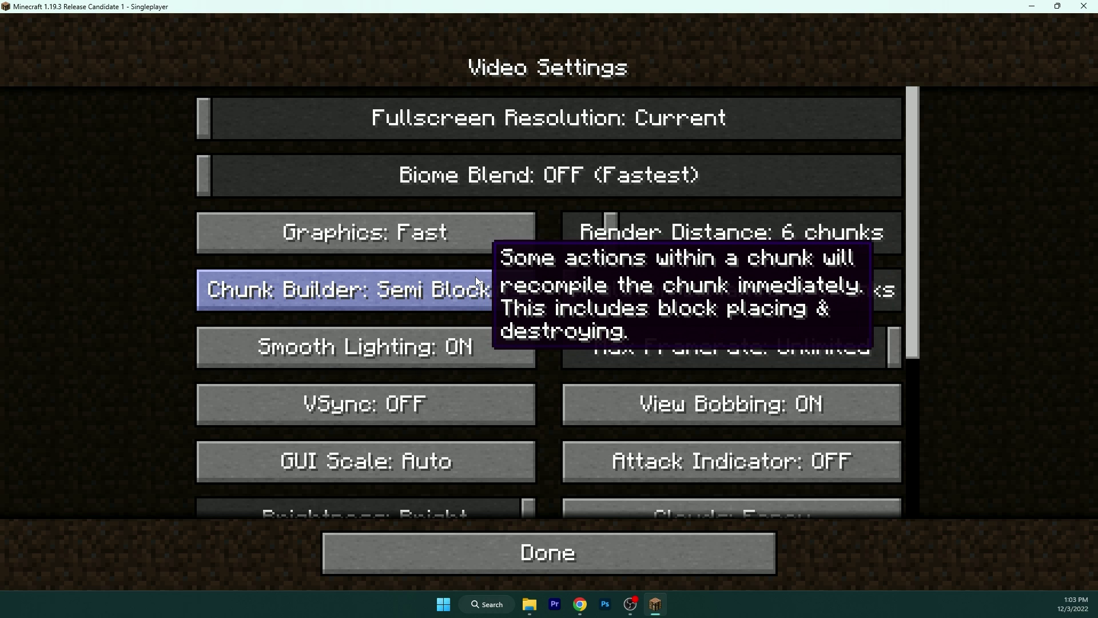
Step: Turn Smooth Lighting off in the video settings
{"action": "left_click", "coordinate": [475, 343]}
{"action": "left_click", "coordinate": [476, 343]}
{"action": "left_click", "coordinate": [476, 360]}
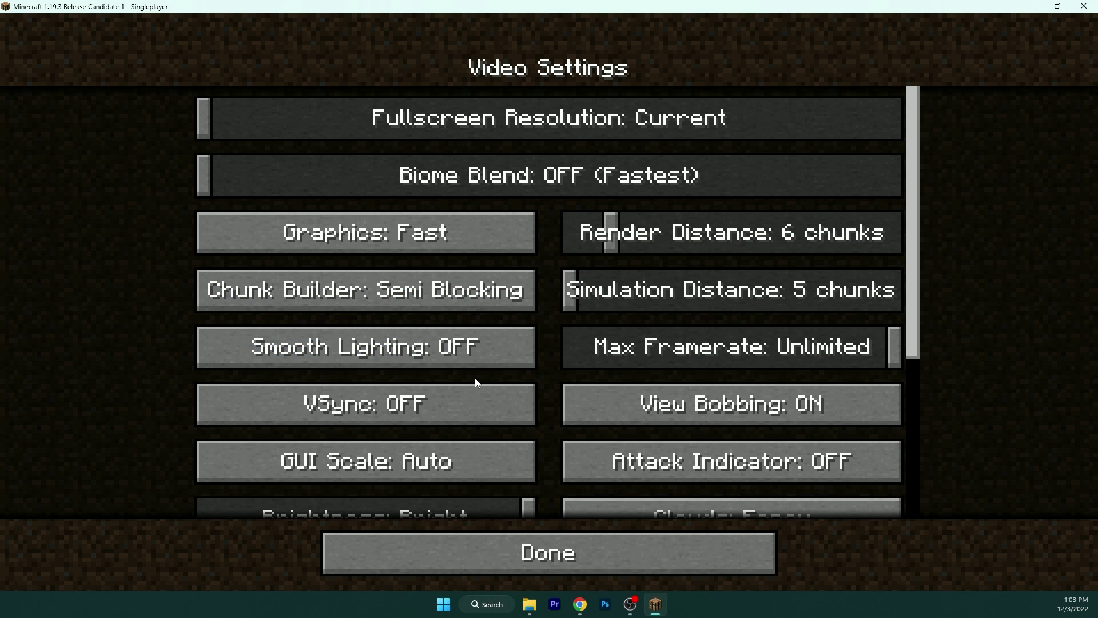
Step: Try a lower brightness and return the brightness to Bright
{"action": "scroll", "coordinate": [523, 311], "scroll_direction": "down", "scroll_amount": 4}
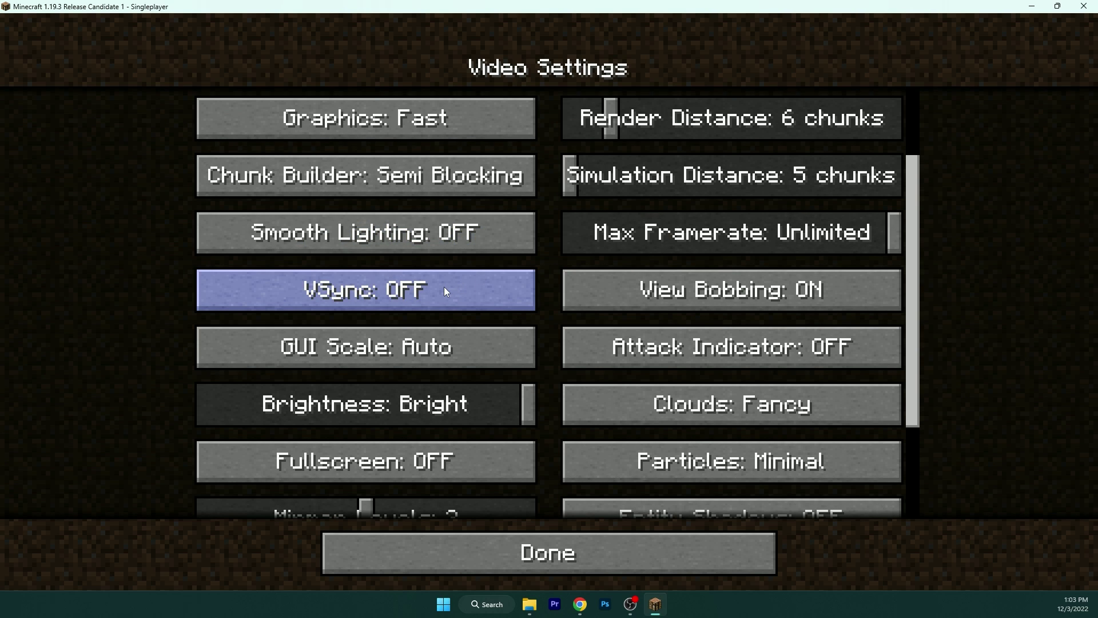
{"action": "scroll", "coordinate": [433, 314], "scroll_direction": "down", "scroll_amount": 2}
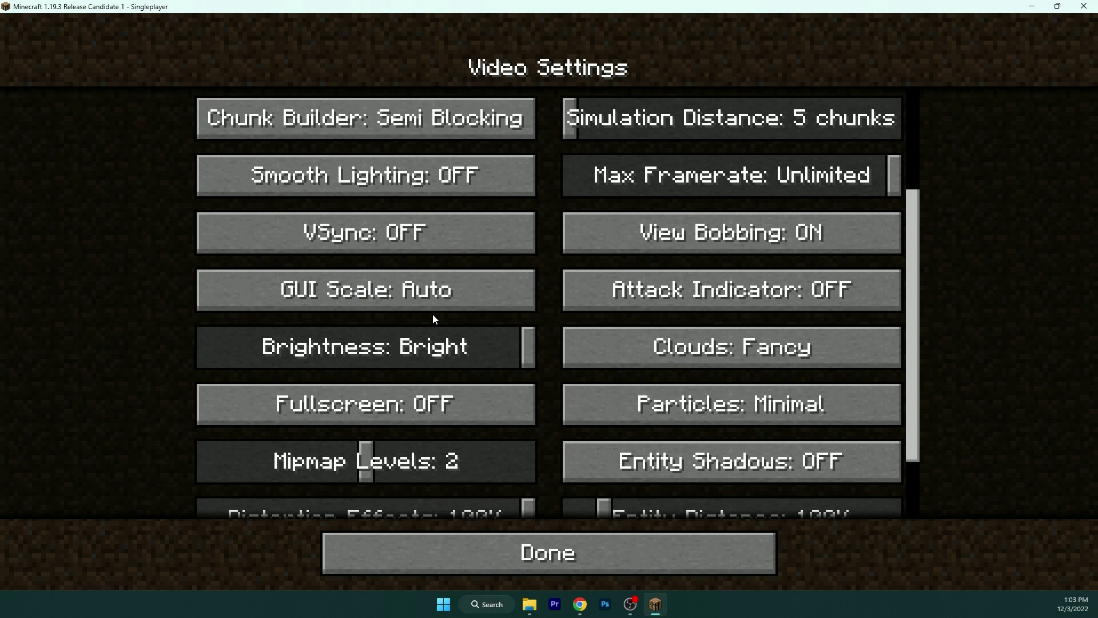
{"action": "left_click_drag", "start_coordinate": [519, 363], "coordinate": [311, 369]}
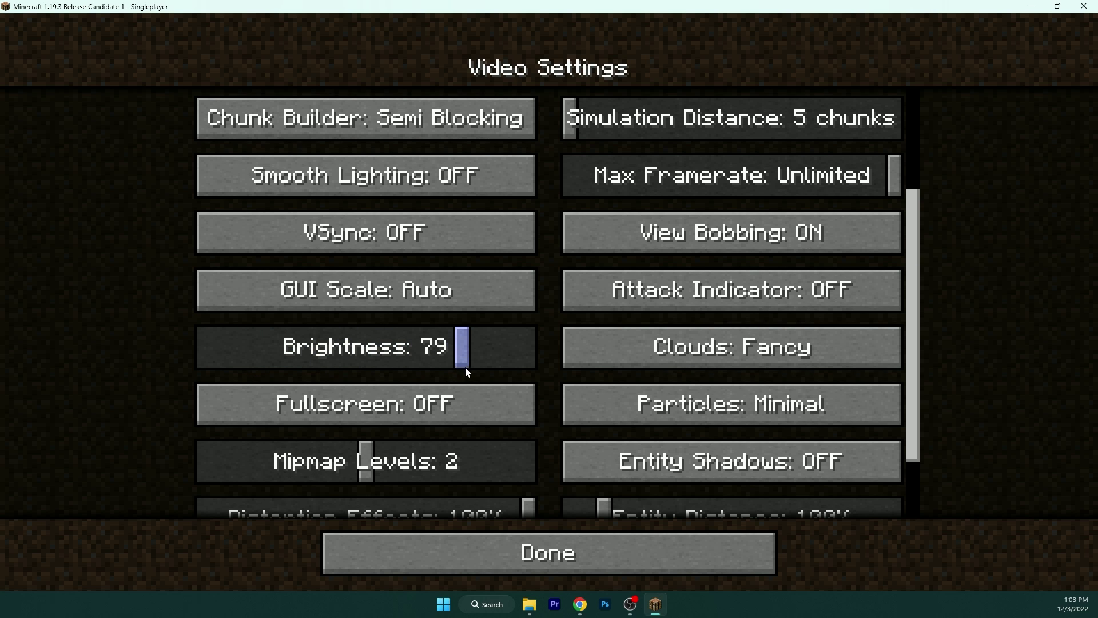
{"action": "left_click_drag", "start_coordinate": [466, 369], "coordinate": [536, 363]}
Step: Set Mipmap Levels to OFF in the video settings
{"action": "scroll", "coordinate": [523, 359], "scroll_direction": "down", "scroll_amount": 2}
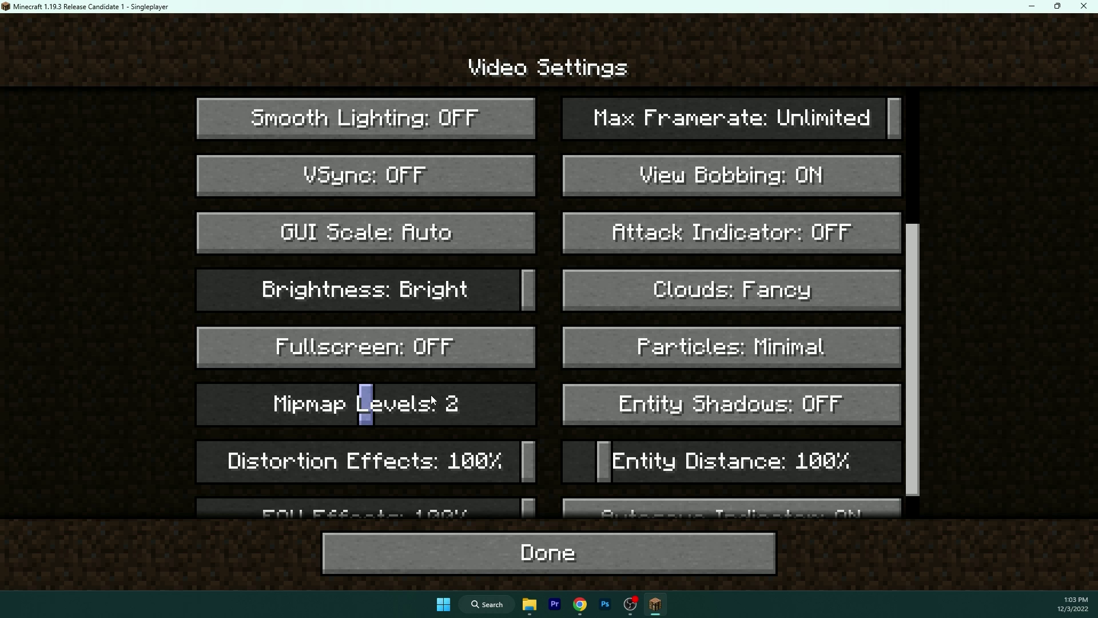
{"action": "scroll", "coordinate": [431, 395], "scroll_direction": "down", "scroll_amount": 1}
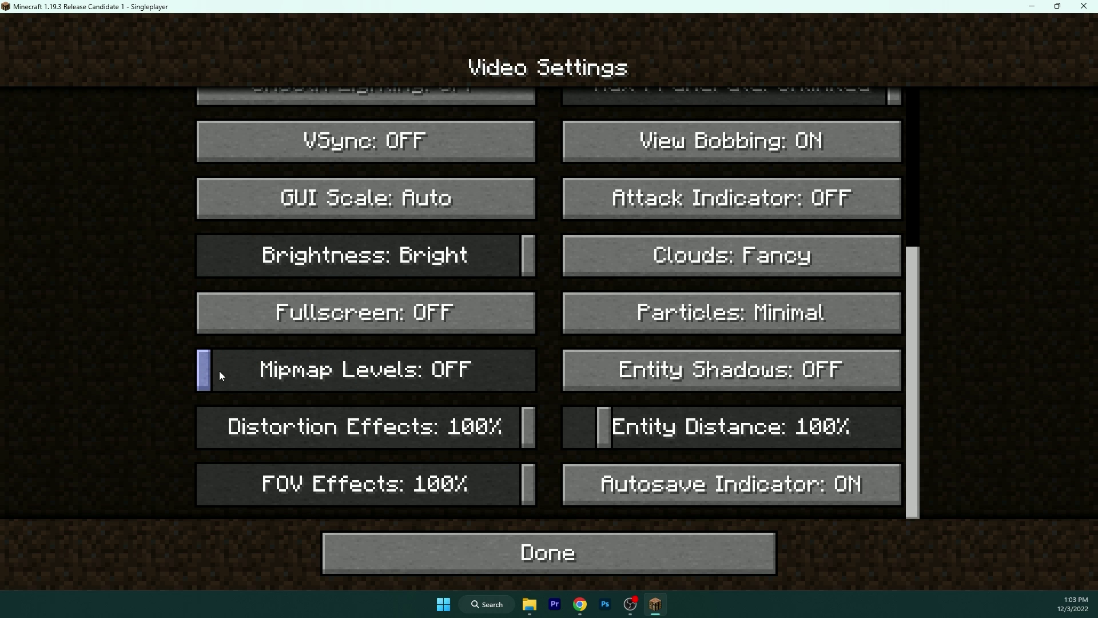
{"action": "scroll", "coordinate": [462, 377], "scroll_direction": "up", "scroll_amount": 8}
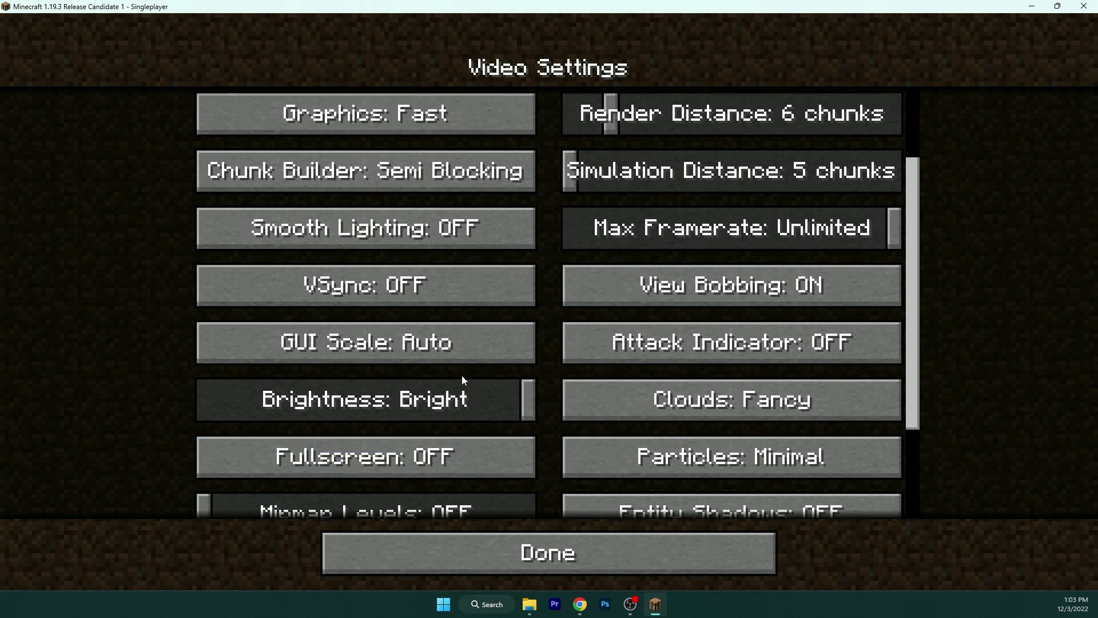
{"action": "scroll", "coordinate": [476, 355], "scroll_direction": "down", "scroll_amount": 3}
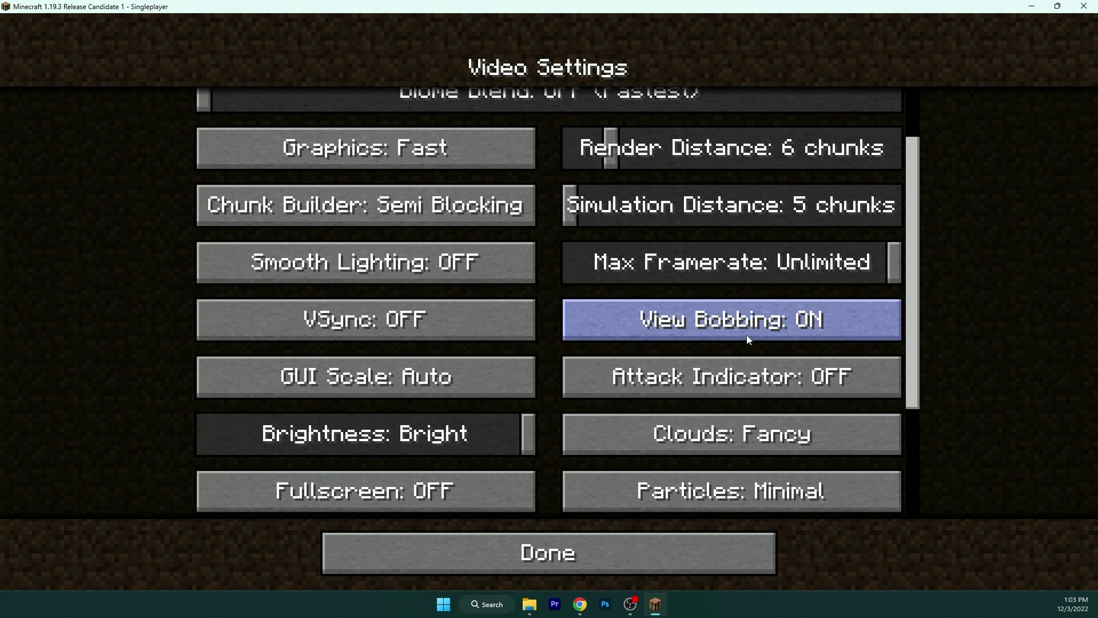
Step: Turn View Bobbing off in the video settings and return to the game
{"action": "left_click", "coordinate": [763, 329]}
{"action": "left_click", "coordinate": [572, 558]}
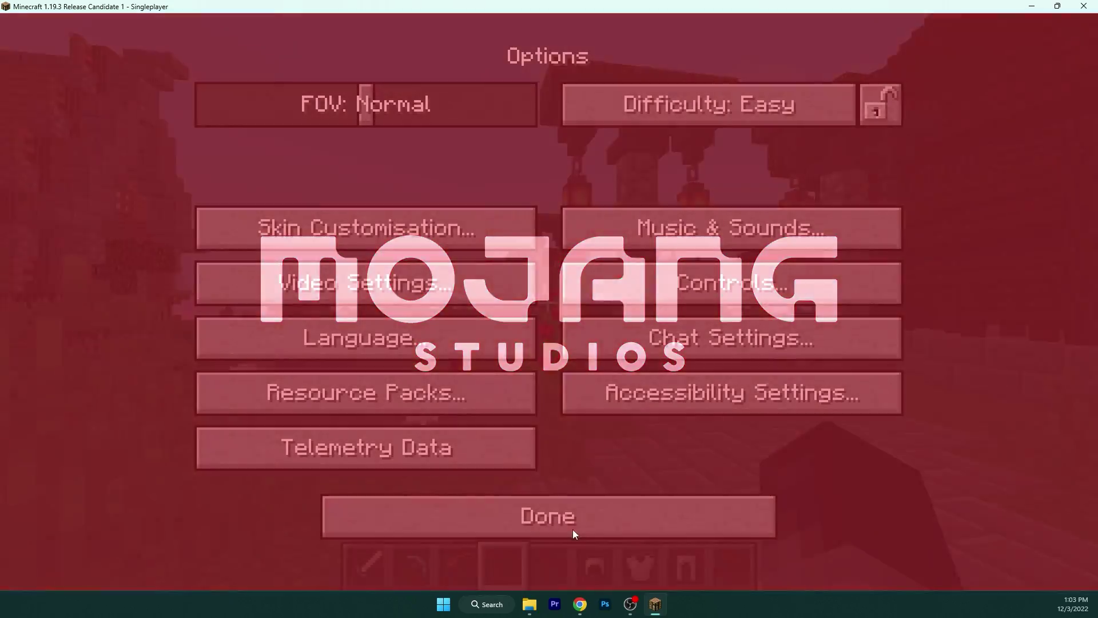
{"action": "key", "text": "Escape"}
{"action": "key", "text": "Escape"}
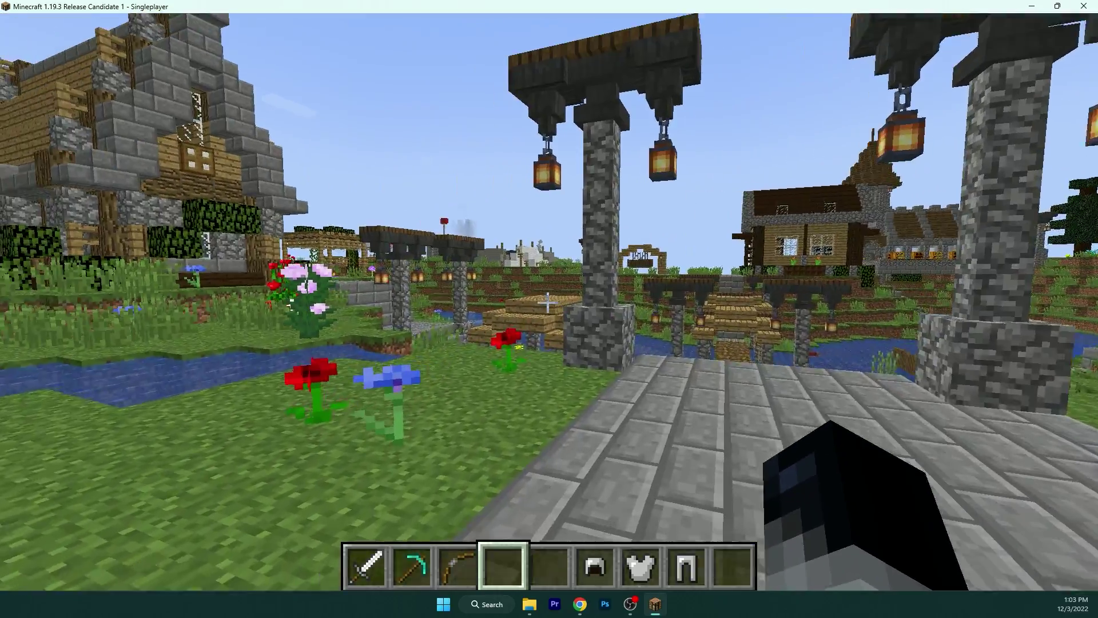
Step: Turn View Bobbing back ON in the video settings and walk forward in the game to check the motion
{"action": "key", "text": "Escape"}
{"action": "left_click", "coordinate": [429, 360]}
{"action": "left_click", "coordinate": [420, 281]}
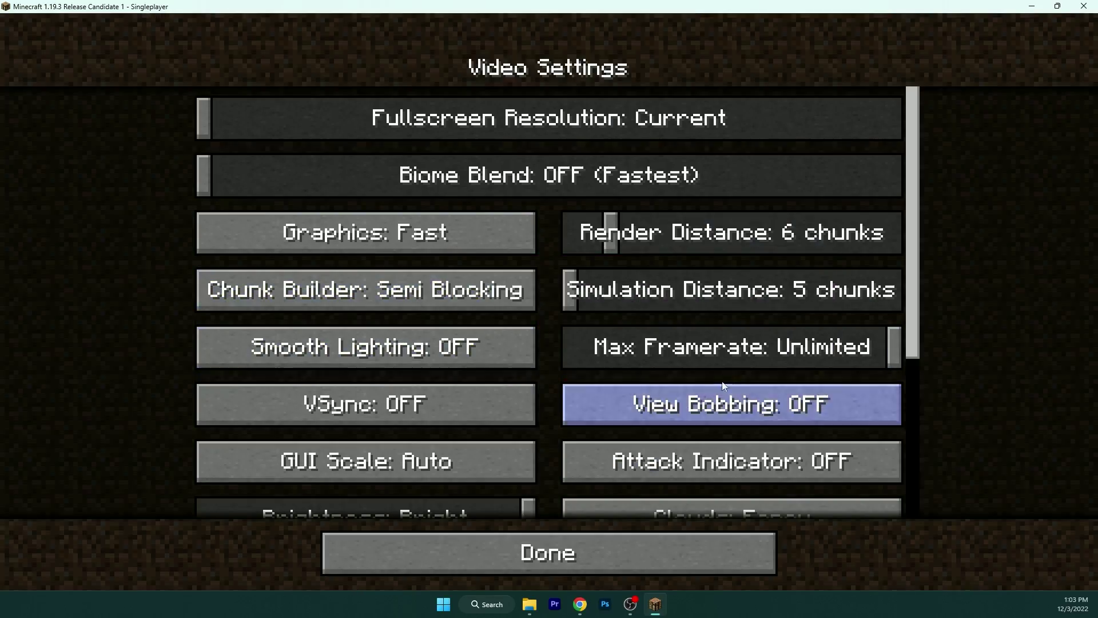
{"action": "left_click", "coordinate": [729, 403]}
{"action": "left_click", "coordinate": [591, 540]}
{"action": "left_click", "coordinate": [591, 540]}
{"action": "left_click", "coordinate": [572, 197]}
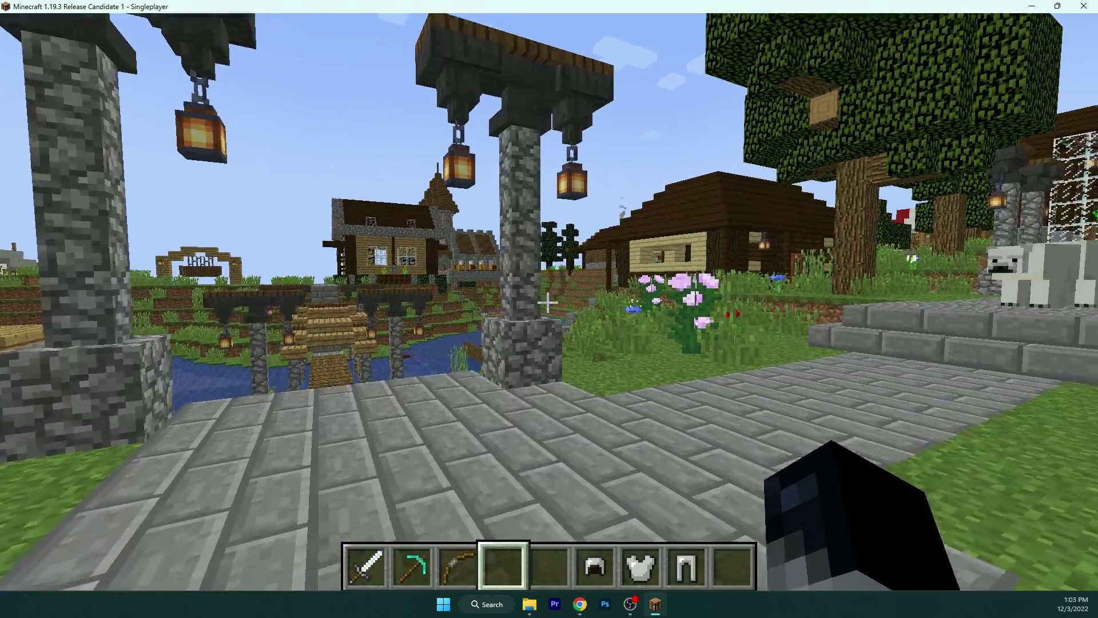
{"action": "key", "text": "w"}
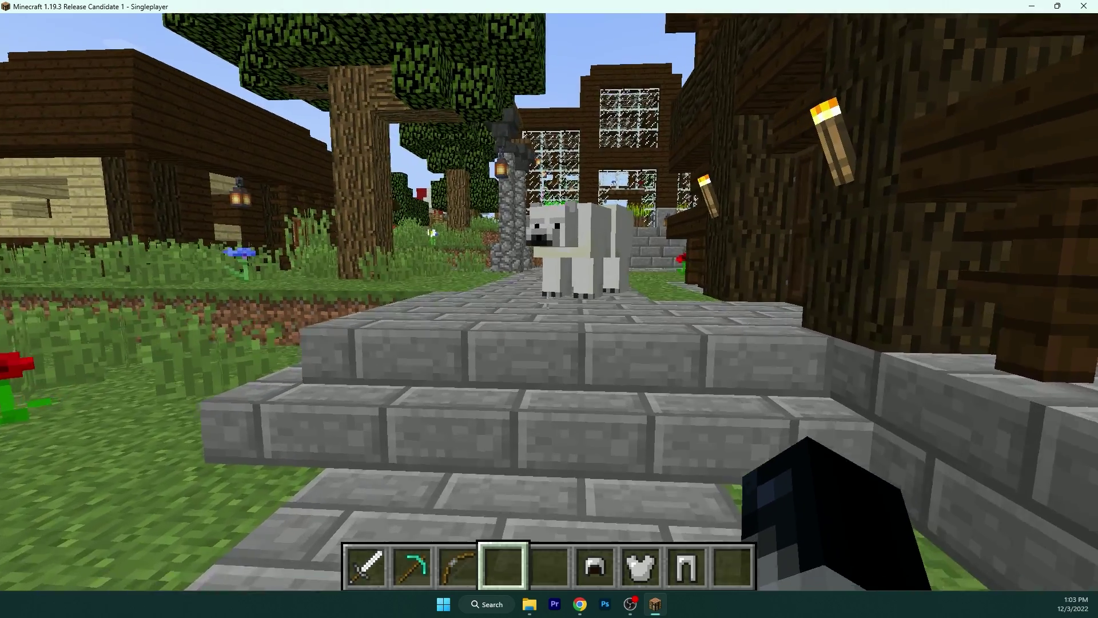
Step: Set Clouds to Fast in the video settings and return to the game to view the sky
{"action": "key", "text": "Escape"}
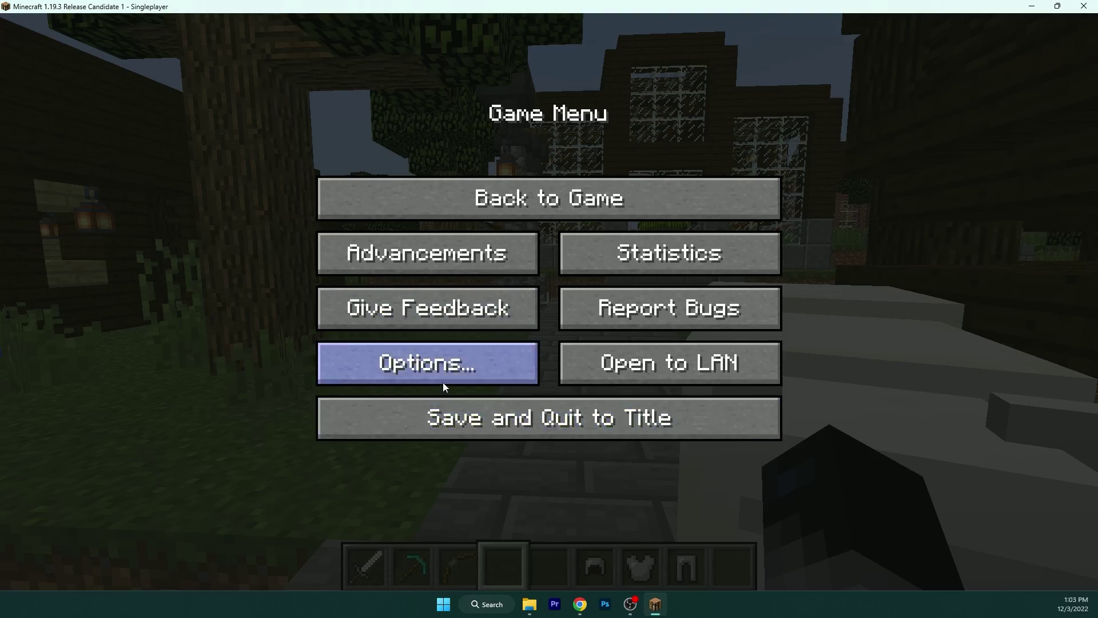
{"action": "left_click", "coordinate": [443, 378]}
{"action": "left_click", "coordinate": [438, 283]}
{"action": "scroll", "coordinate": [754, 387], "scroll_direction": "down", "scroll_amount": 4}
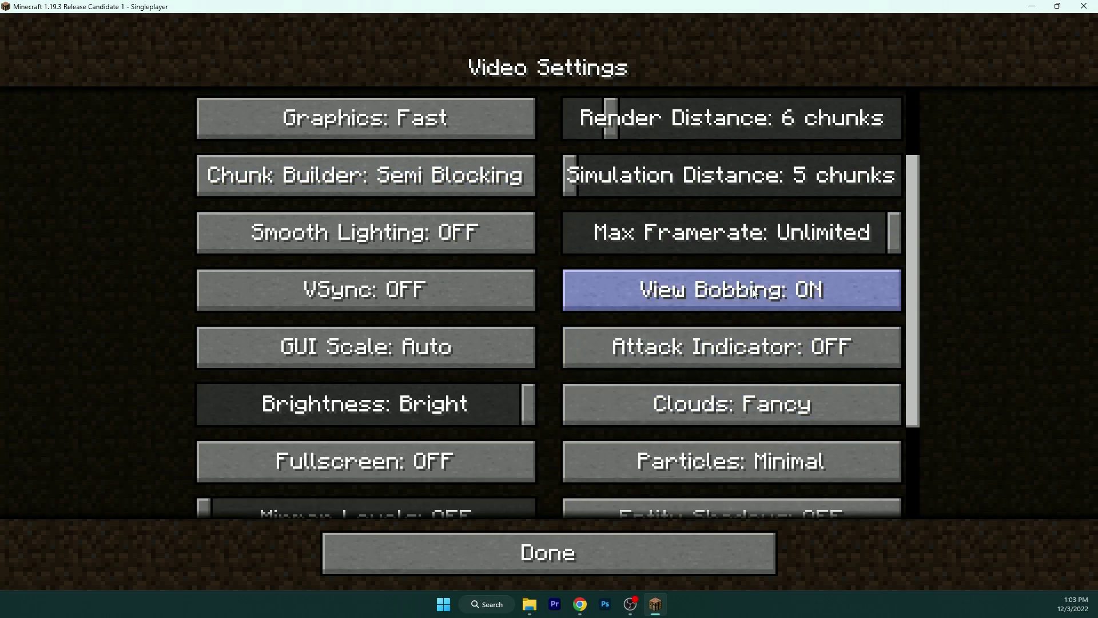
{"action": "scroll", "coordinate": [747, 345], "scroll_direction": "down", "scroll_amount": 1}
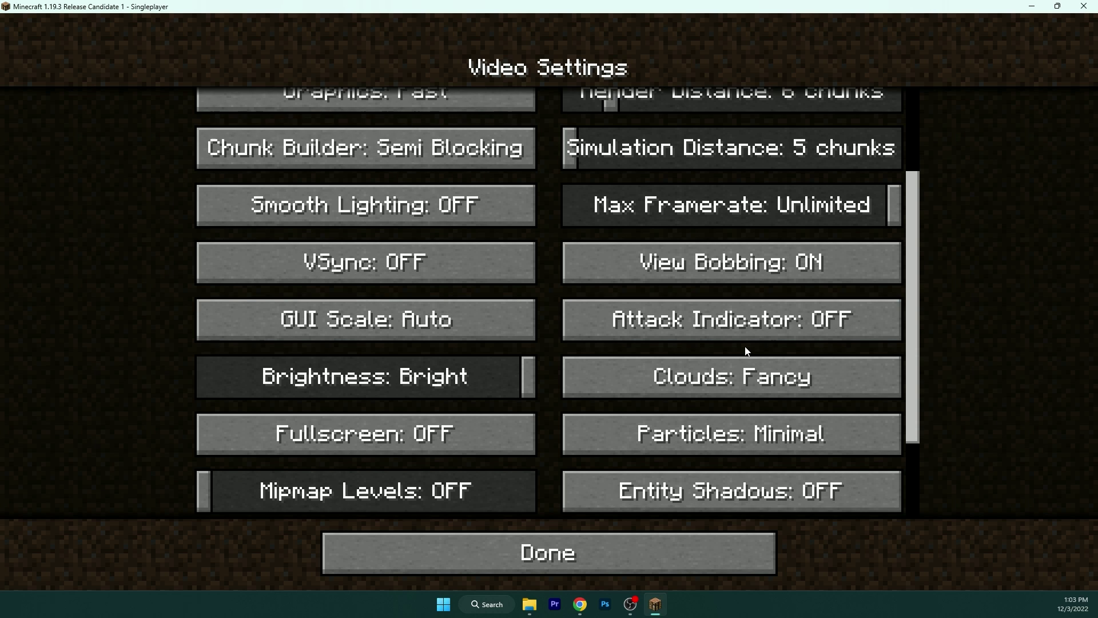
{"action": "left_click", "coordinate": [741, 376]}
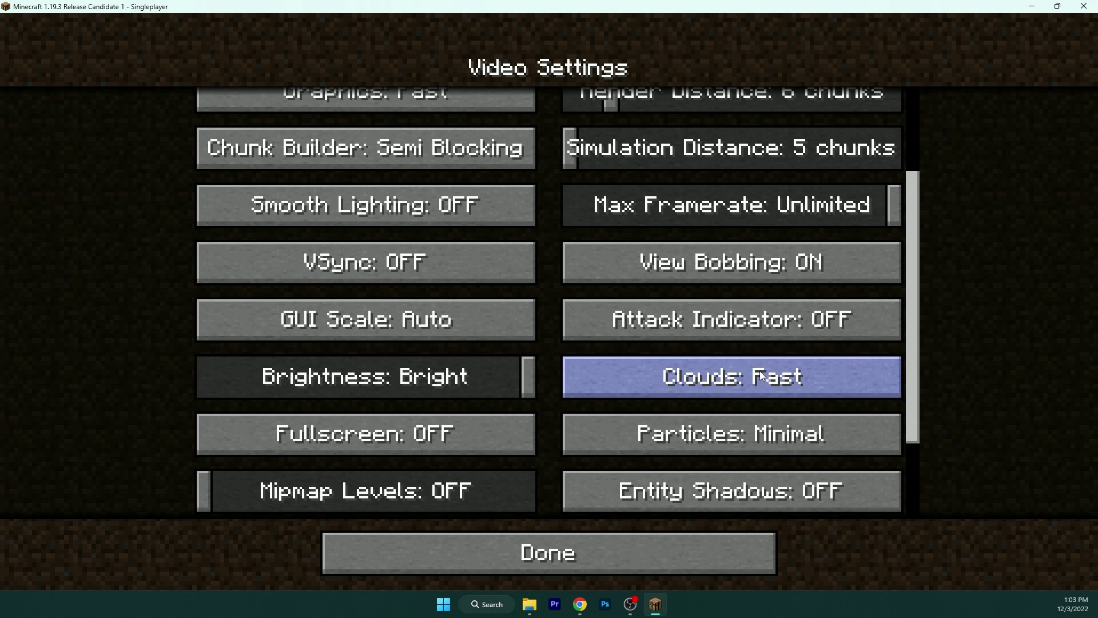
{"action": "left_click", "coordinate": [581, 540]}
{"action": "left_click", "coordinate": [573, 514]}
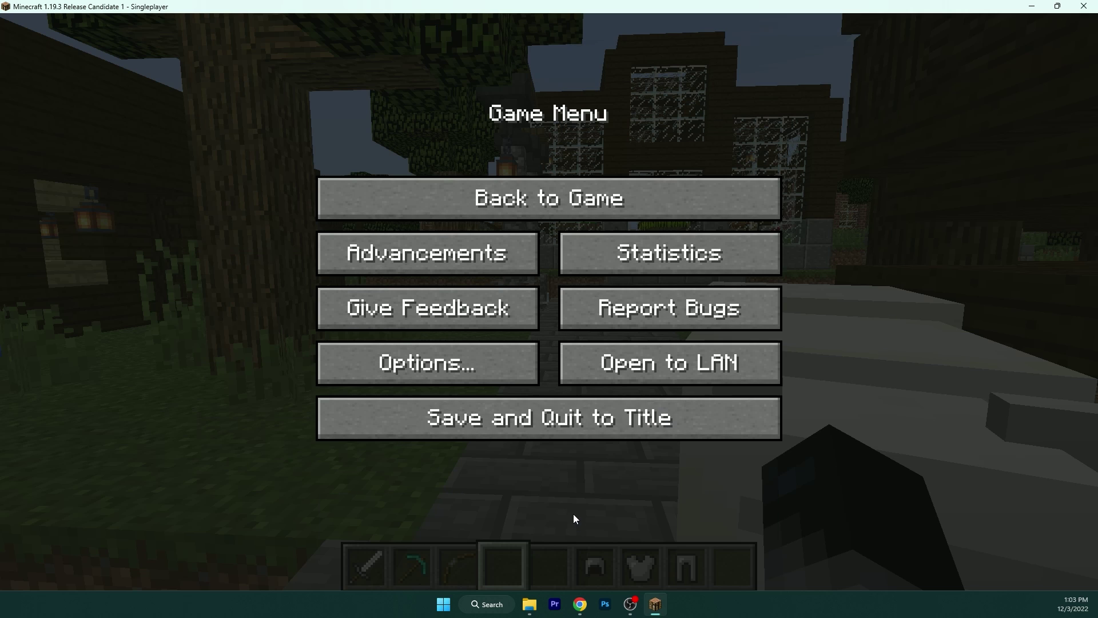
{"action": "key", "text": "Escape"}
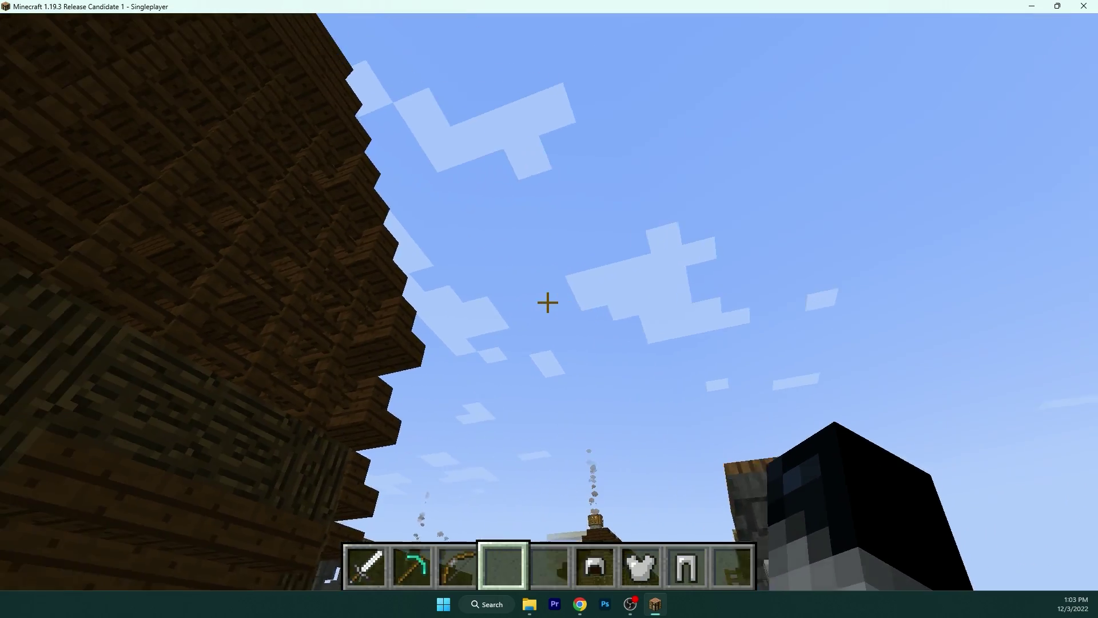
Step: Cycle the Particles option in the video settings back to Minimal and return to the game
{"action": "key", "text": "Escape"}
{"action": "left_click", "coordinate": [506, 358]}
{"action": "left_click", "coordinate": [438, 297]}
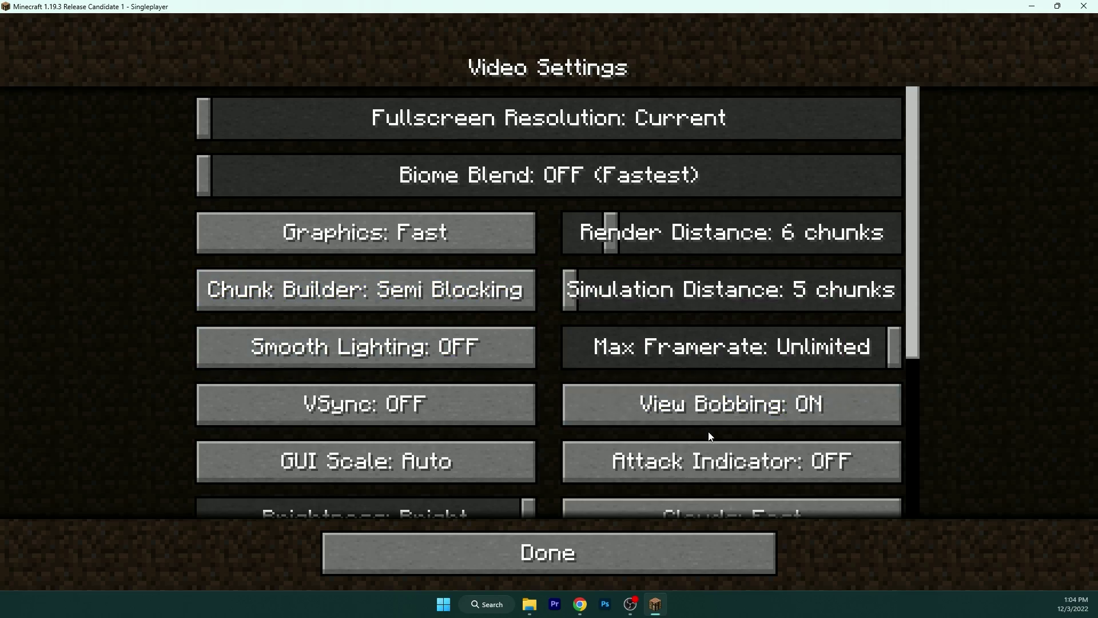
{"action": "scroll", "coordinate": [722, 384], "scroll_direction": "down", "scroll_amount": 3}
{"action": "scroll", "coordinate": [723, 383], "scroll_direction": "down", "scroll_amount": 2}
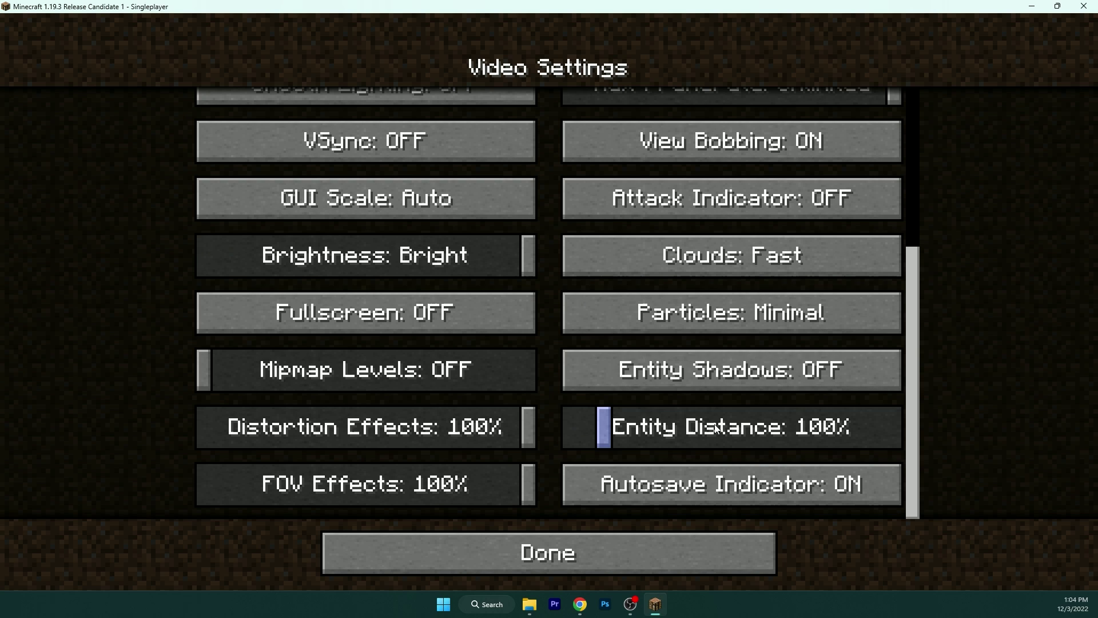
{"action": "left_click", "coordinate": [758, 314]}
{"action": "left_click", "coordinate": [758, 315]}
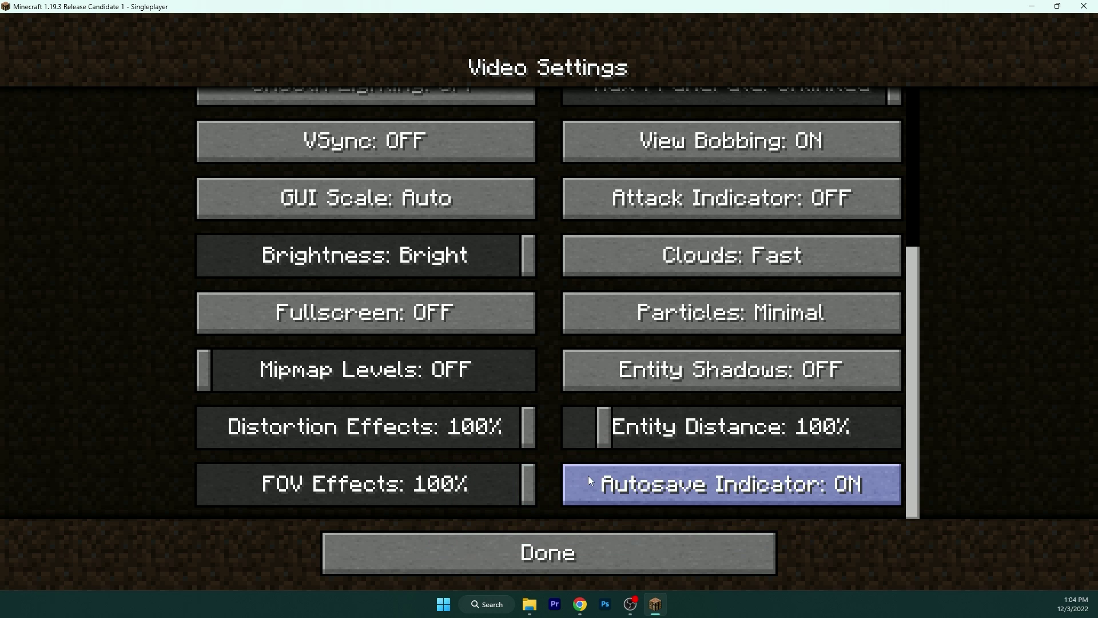
{"action": "left_click", "coordinate": [579, 554]}
{"action": "left_click", "coordinate": [589, 517]}
{"action": "left_click", "coordinate": [652, 213]}
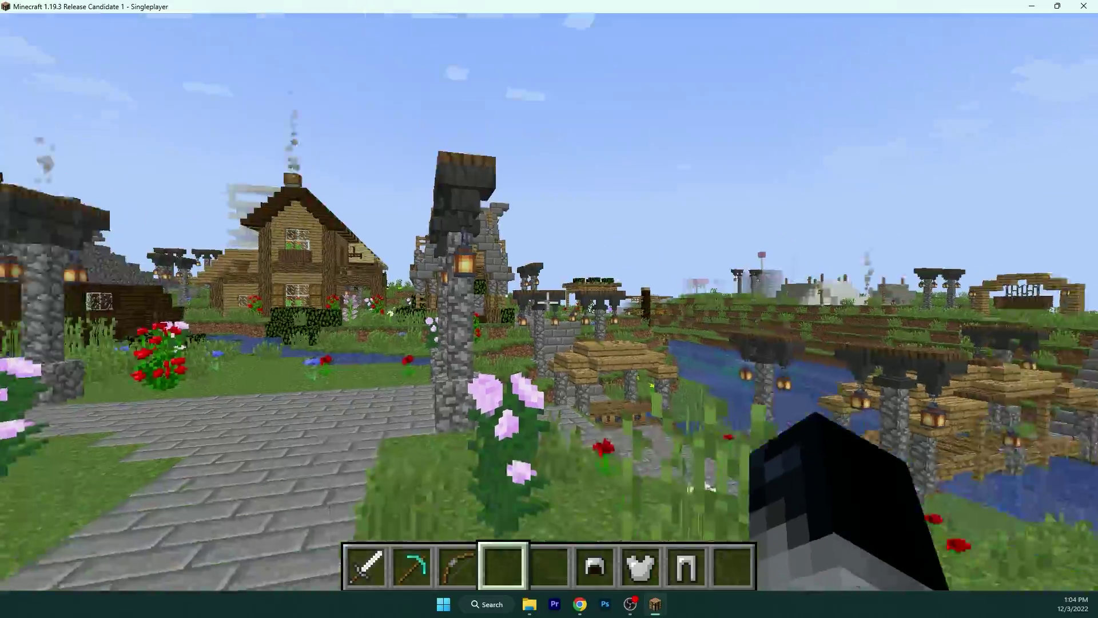
Step: Walk through the village to check how smoothly the game runs with the current video settings
{"action": "key", "text": "w"}
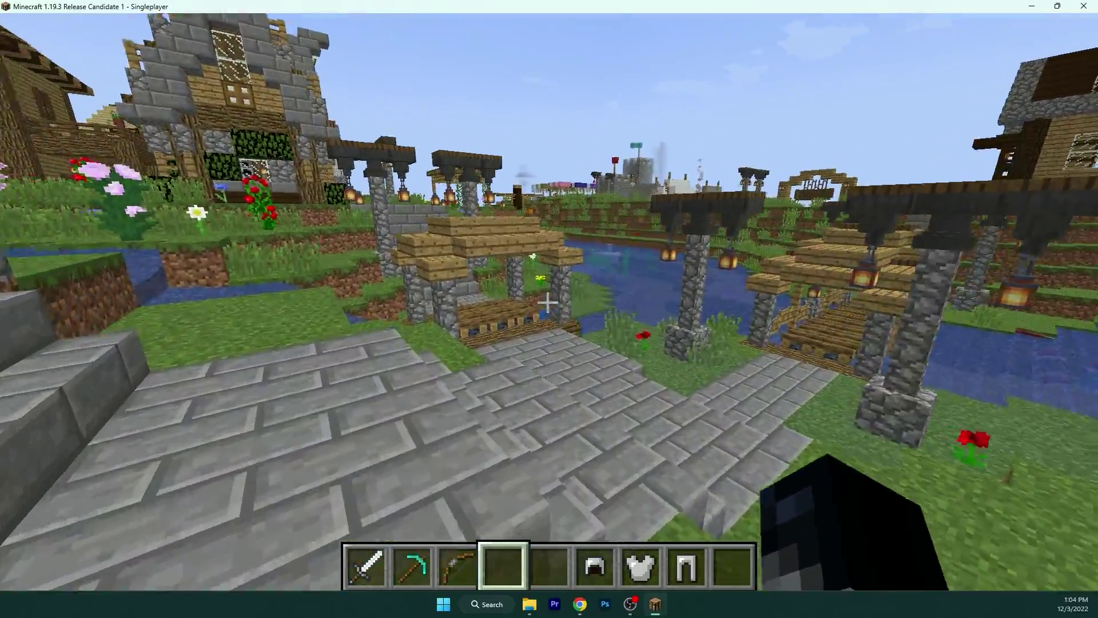
{"action": "key", "text": "w"}
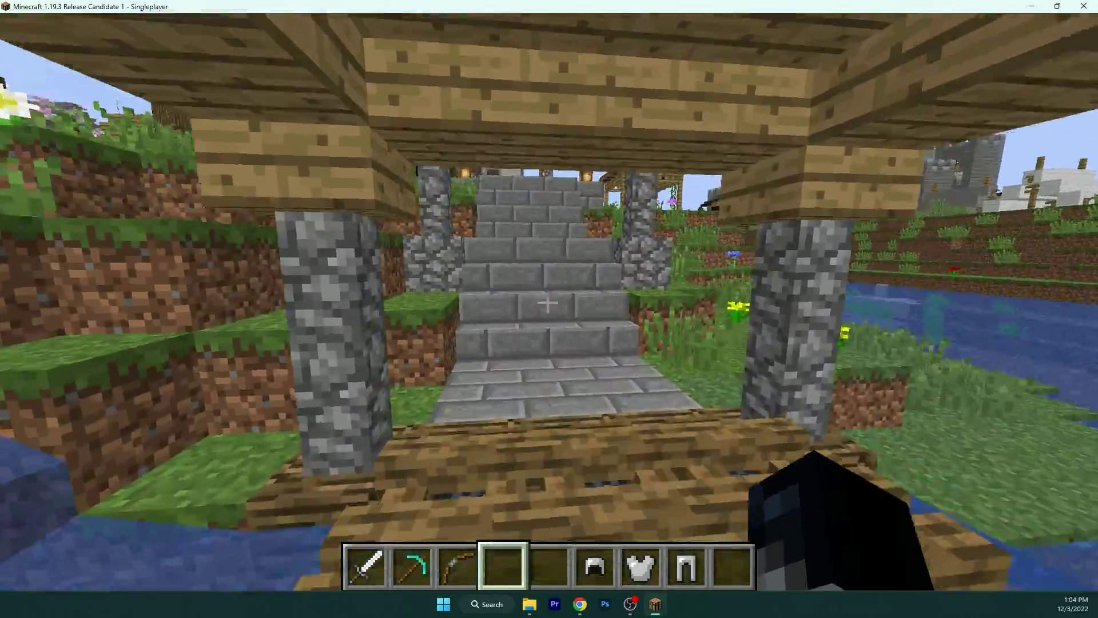
{"action": "key", "text": "w"}
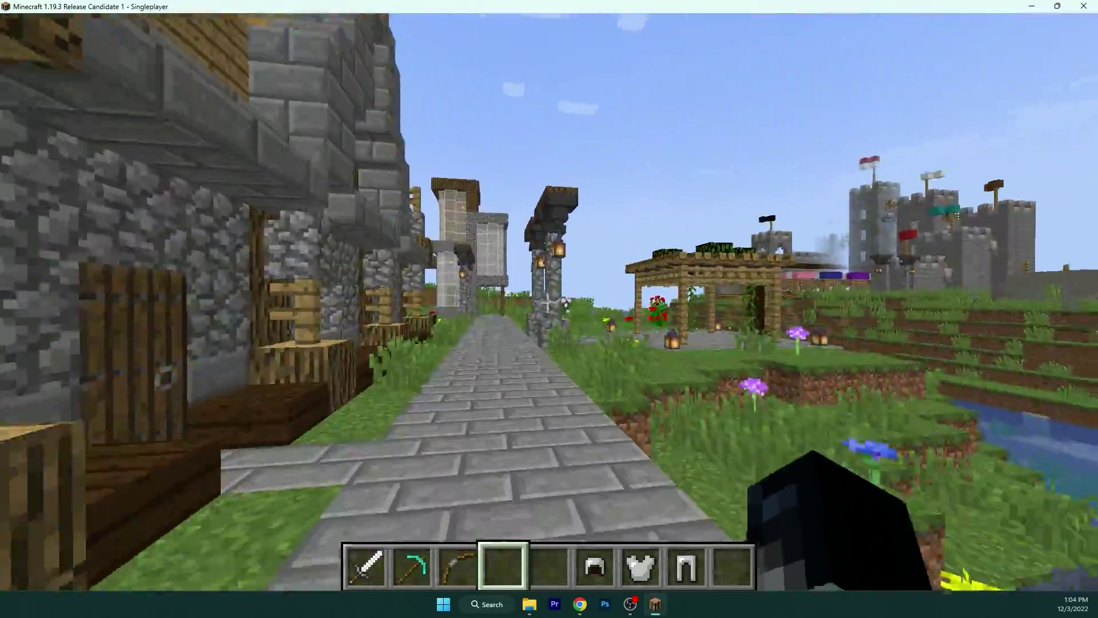
{"action": "key", "text": "w"}
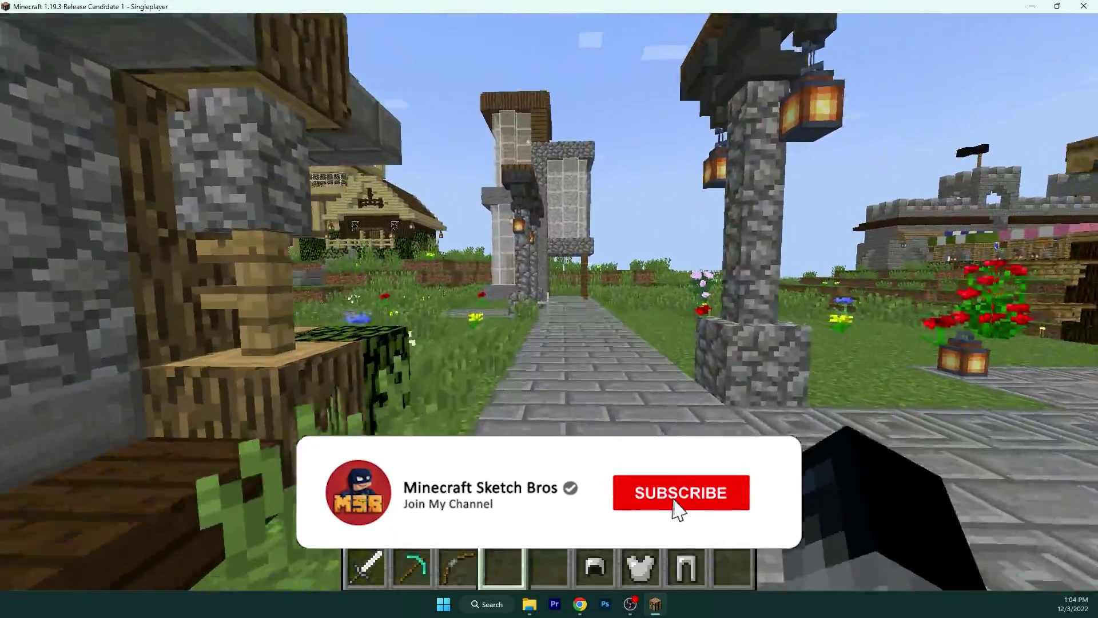
{"action": "key", "text": "w"}
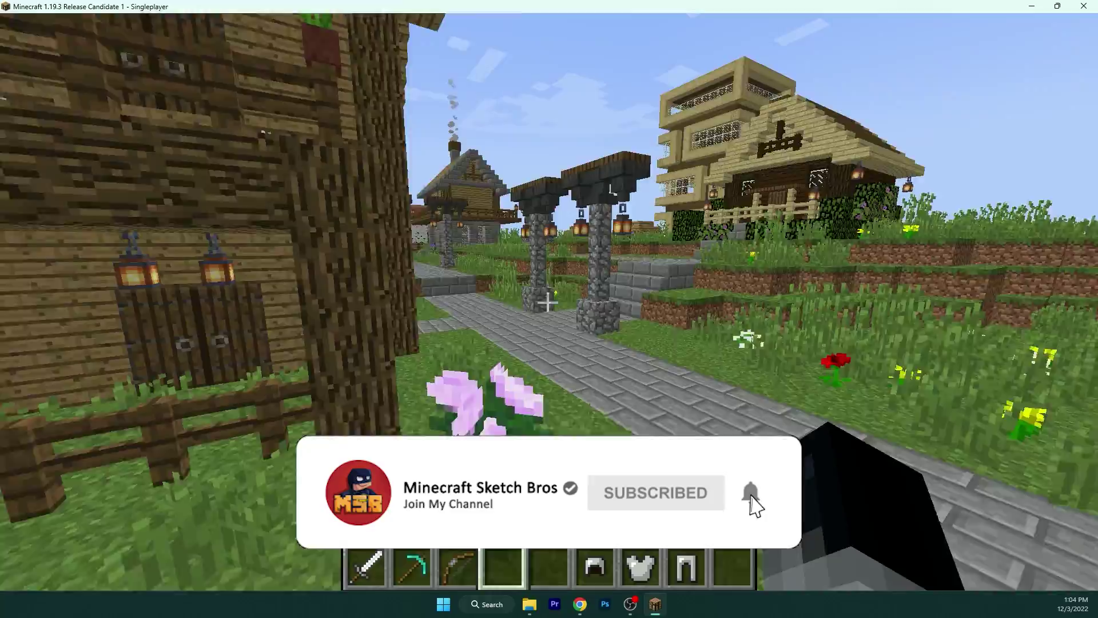
{"action": "key", "text": "w"}
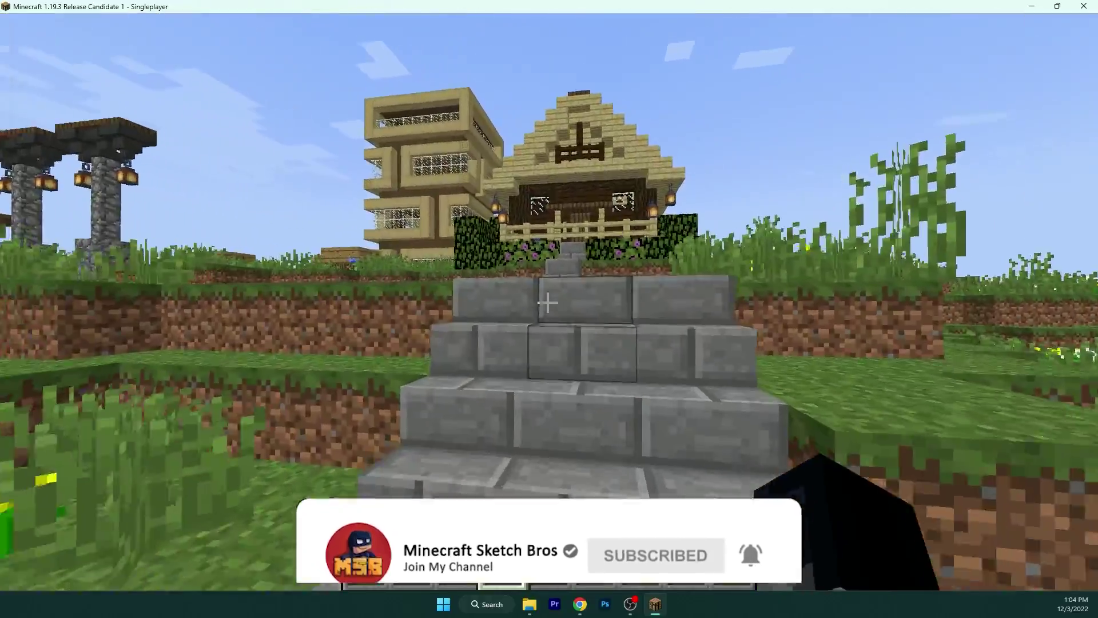
{"action": "key", "text": "w"}
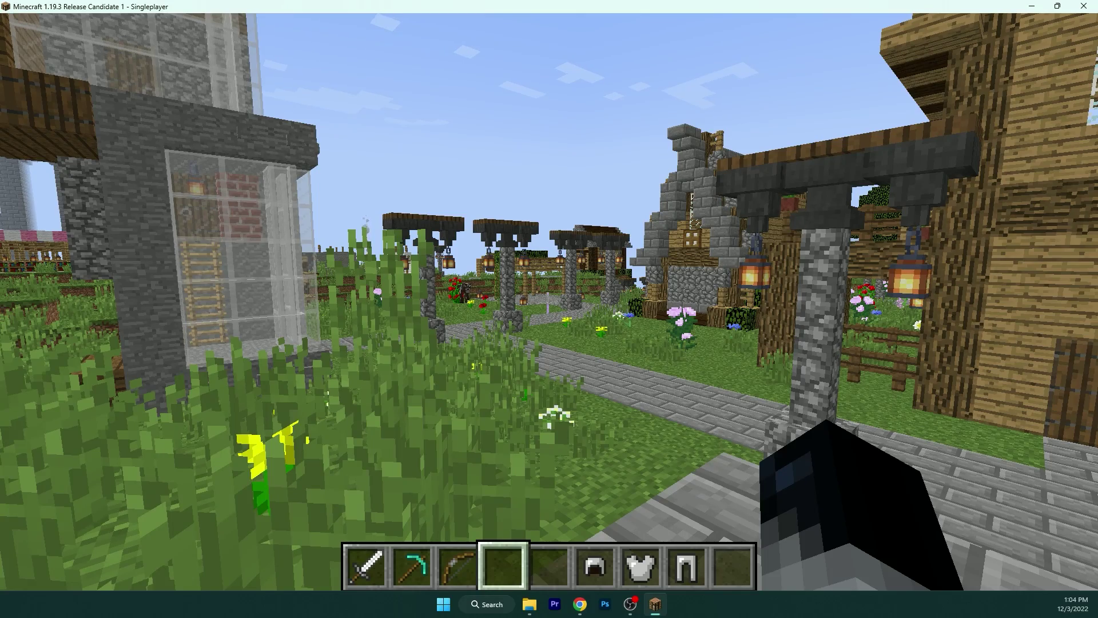
{"action": "key", "text": "w"}
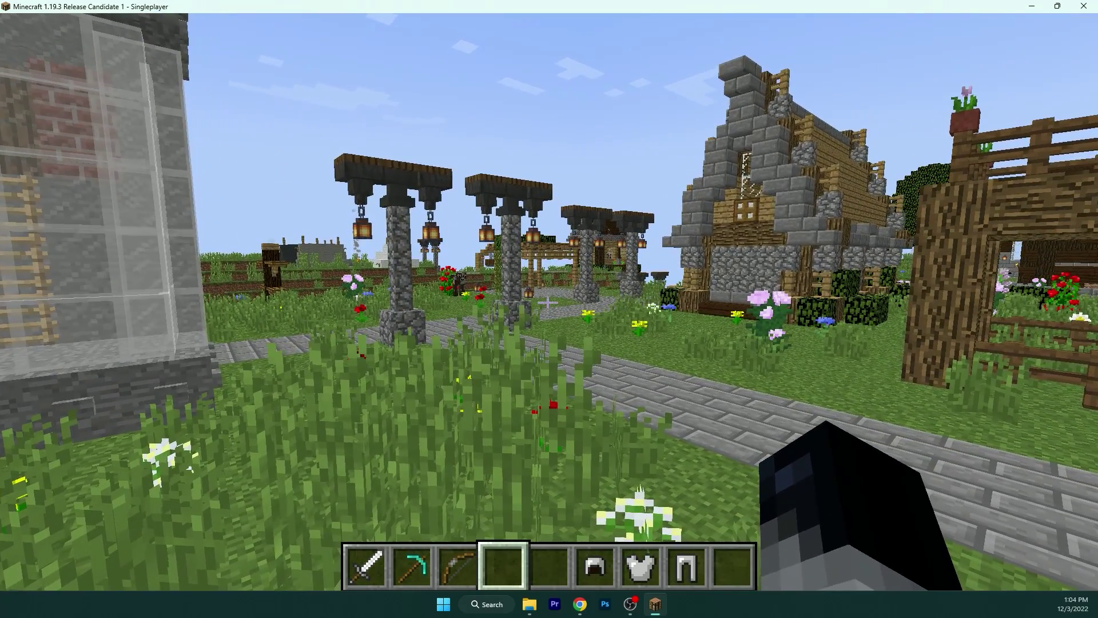
{"action": "key", "text": "w"}
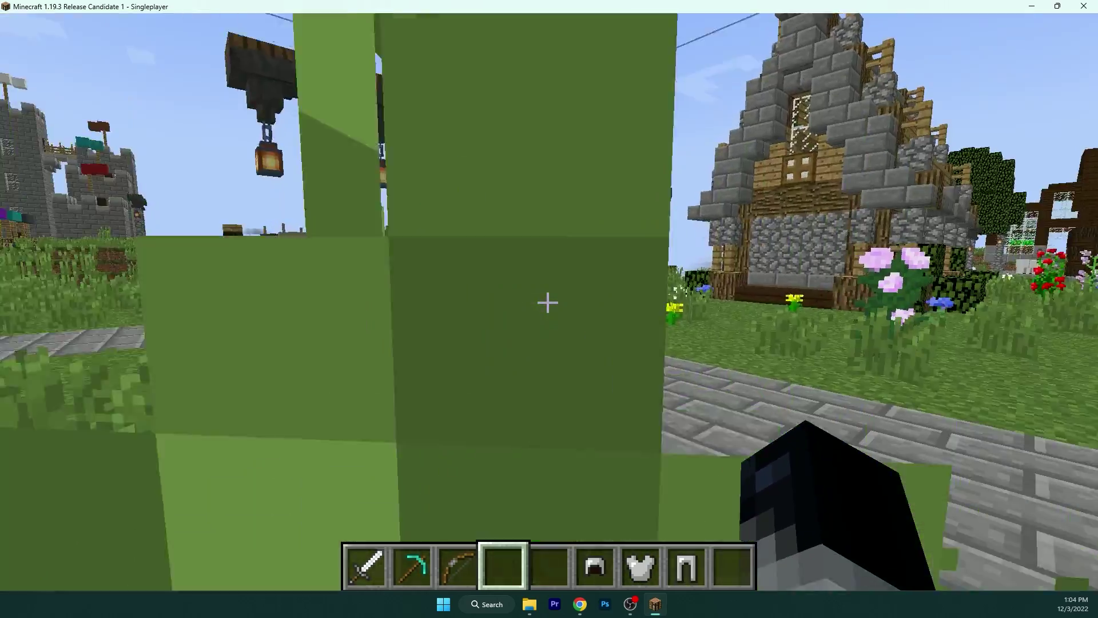